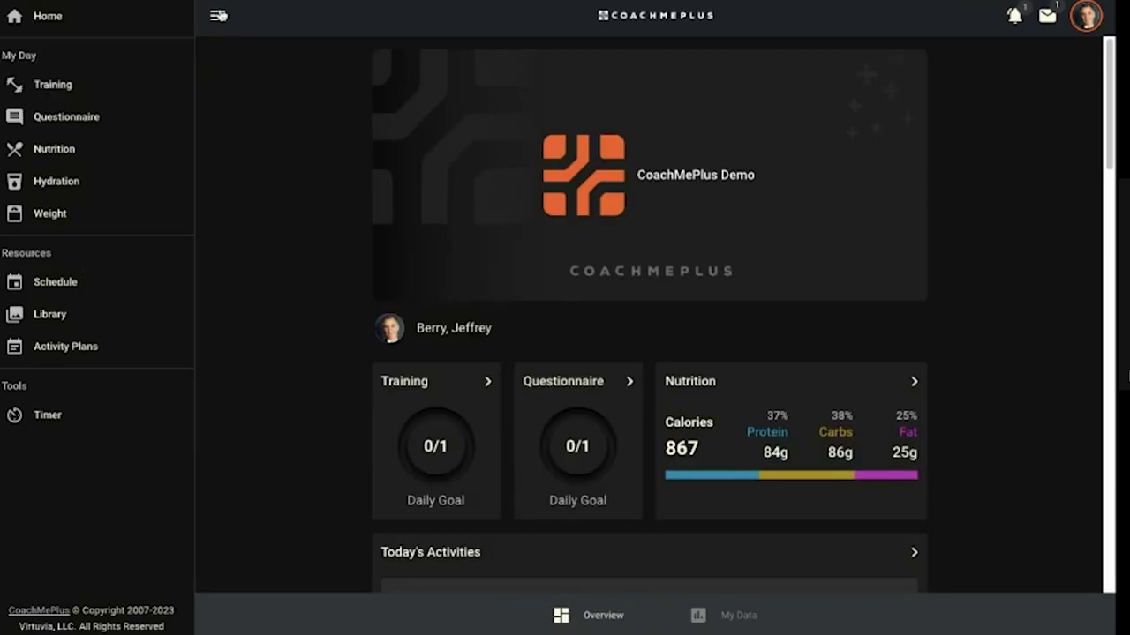
Step: Collapse the sidebar and preview the dashboard in an iPhone 12 Pro mobile layout
{"action": "left_click", "coordinate": [217, 15]}
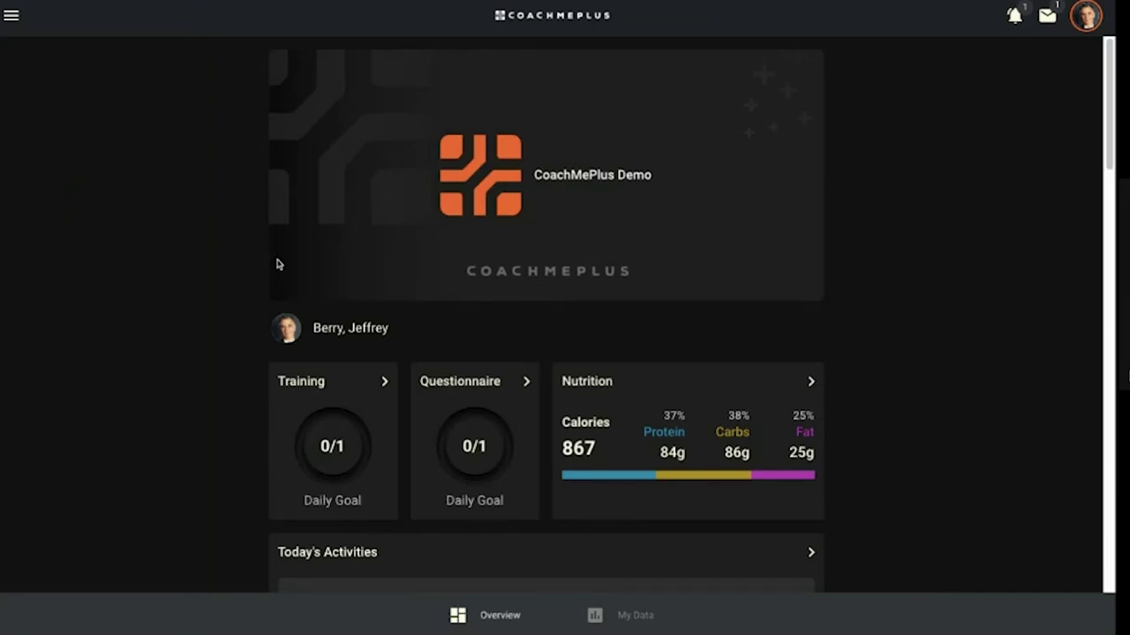
{"action": "key", "text": "ctrl+shift+i"}
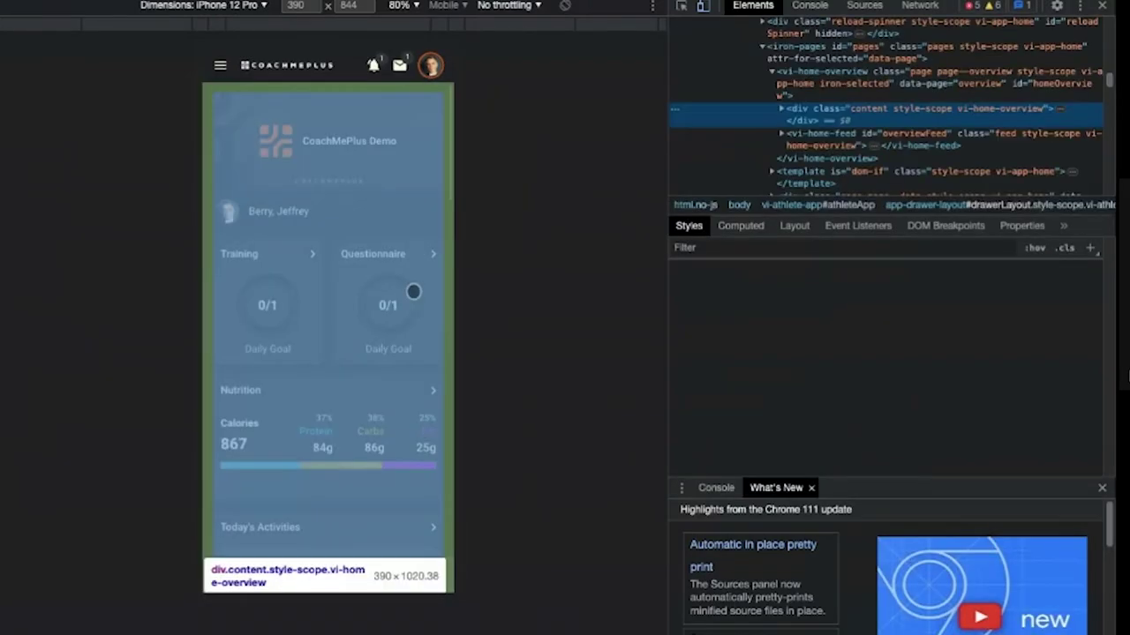
Step: Scroll through the dashboard feed in the phone-sized preview
{"action": "scroll", "coordinate": [349, 234], "scroll_direction": "down", "scroll_amount": 10}
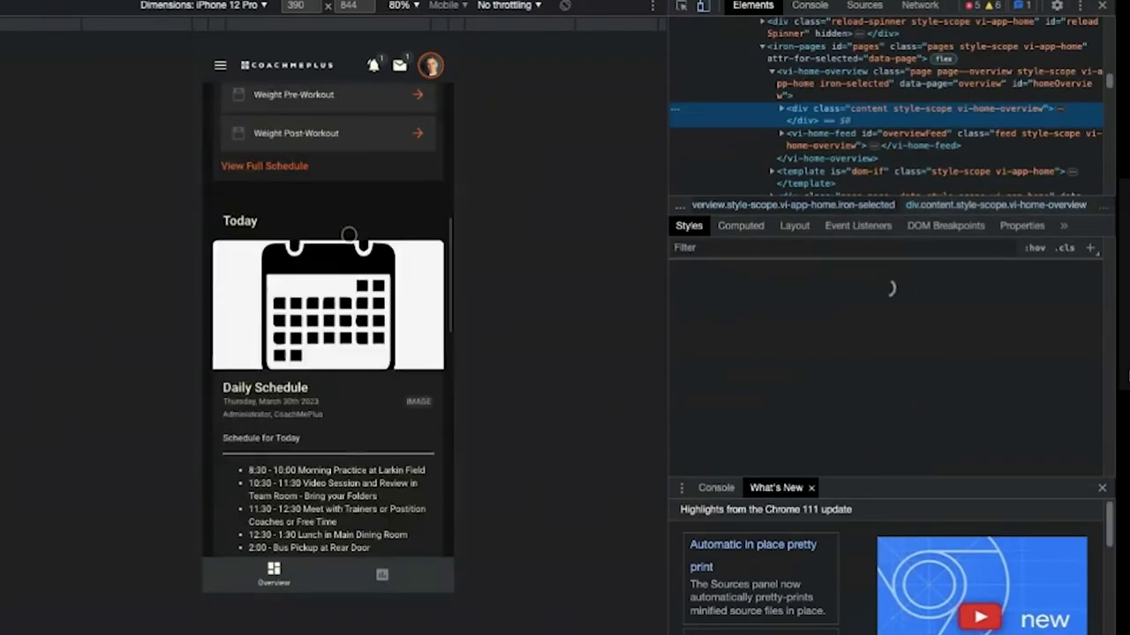
{"action": "scroll", "coordinate": [349, 234], "scroll_direction": "down", "scroll_amount": 3}
{"action": "scroll", "coordinate": [349, 234], "scroll_direction": "up", "scroll_amount": 15}
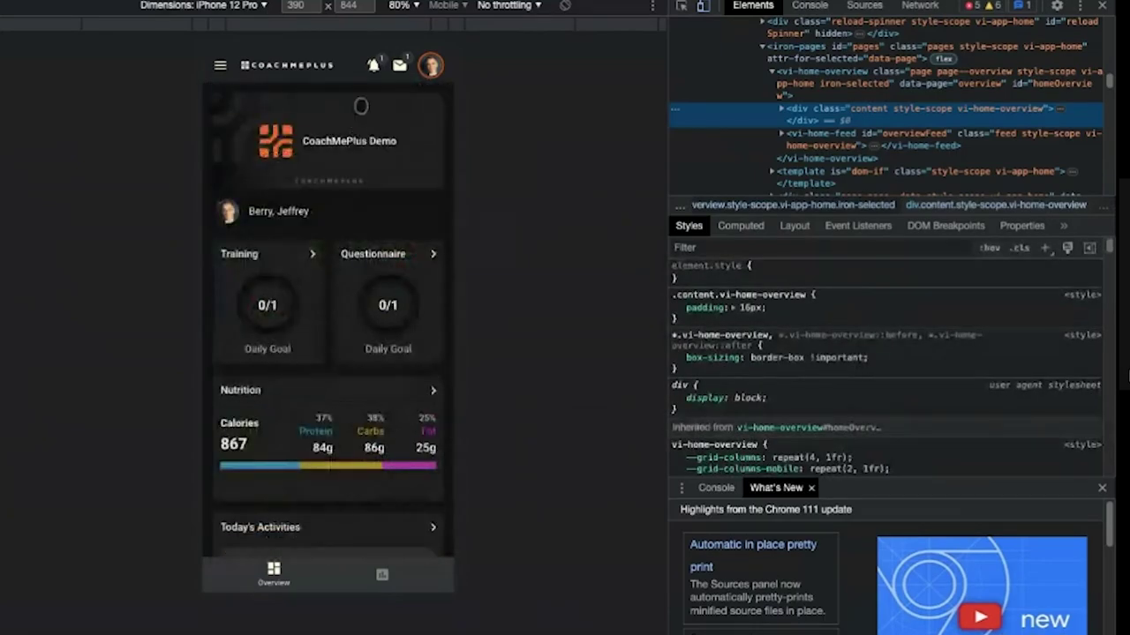
Step: Return to the desktop layout and review daily goals, nutrition totals and today's activities
{"action": "left_click", "coordinate": [1102, 6]}
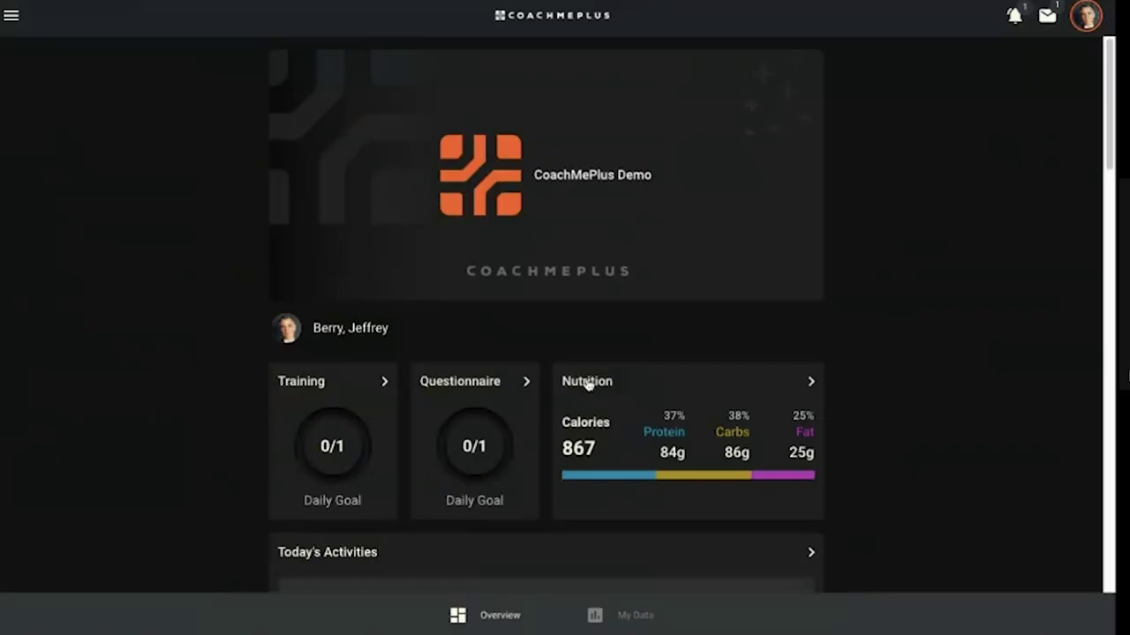
{"action": "scroll", "coordinate": [587, 384], "scroll_direction": "down", "scroll_amount": 1}
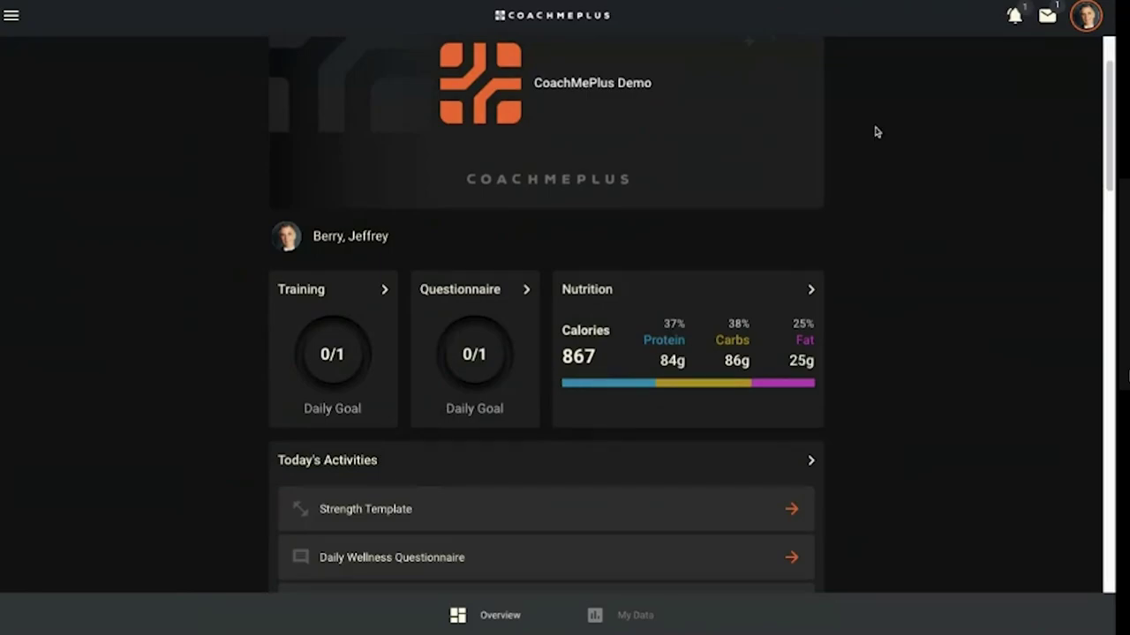
{"action": "scroll", "coordinate": [890, 320], "scroll_direction": "up", "scroll_amount": 1}
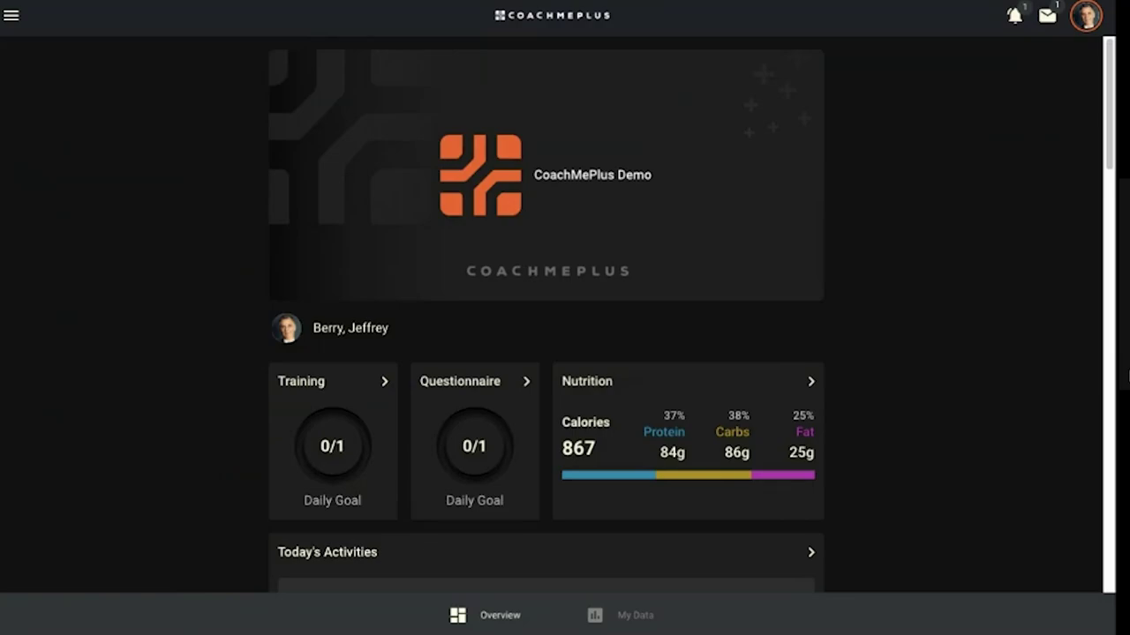
{"action": "scroll", "coordinate": [885, 306], "scroll_direction": "down", "scroll_amount": 7}
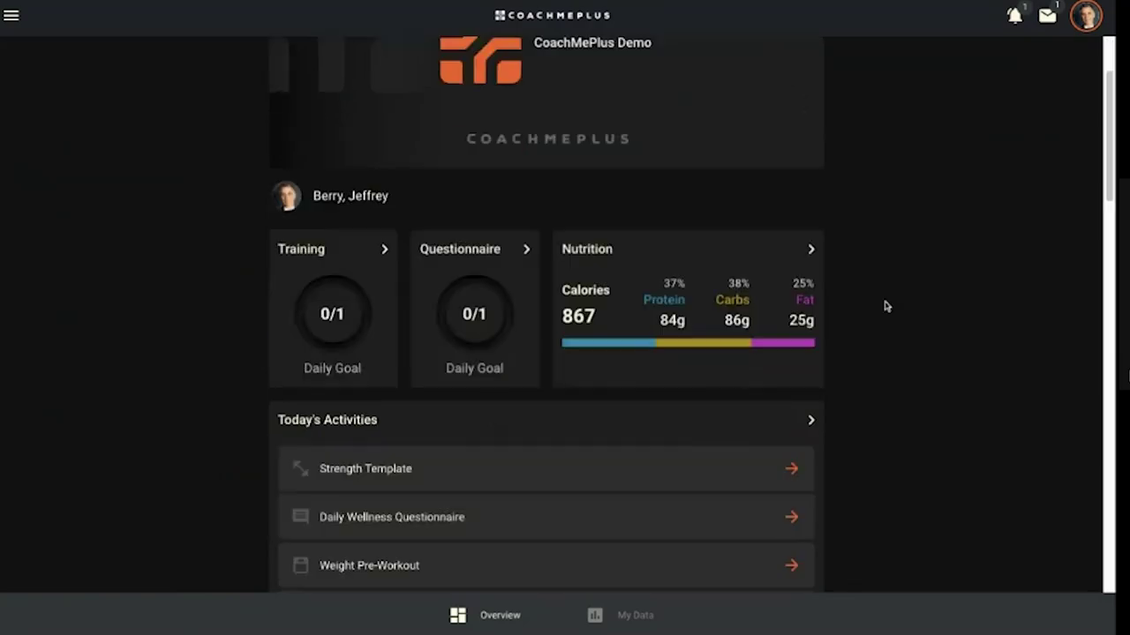
{"action": "scroll", "coordinate": [885, 270], "scroll_direction": "up", "scroll_amount": 7}
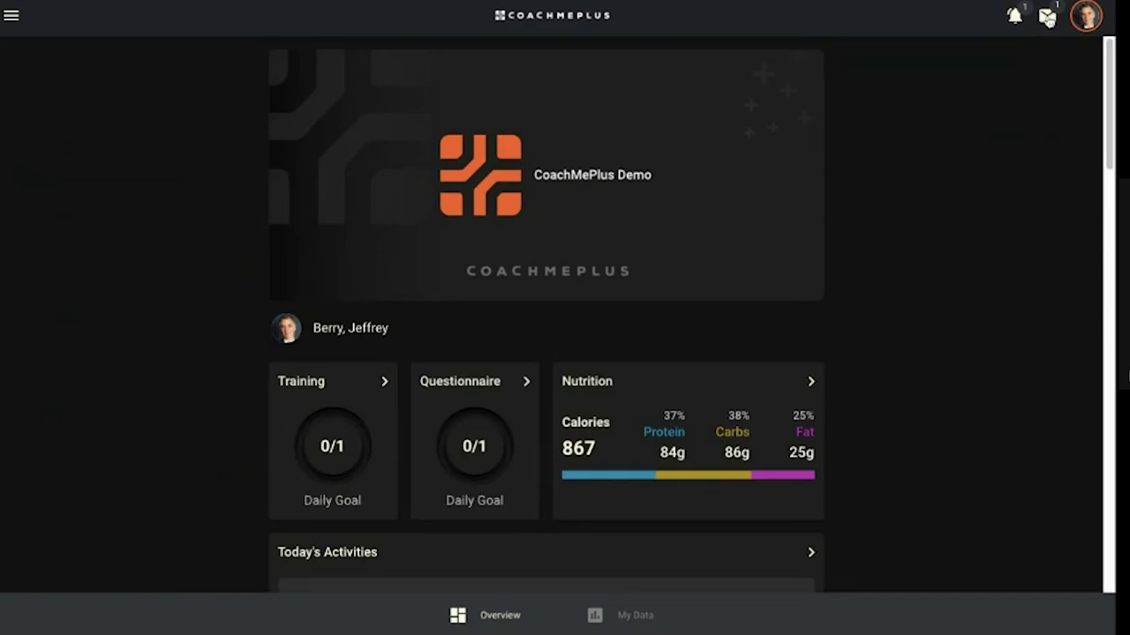
Step: Check the profile menu, then view and close the Daily Schedule Posted notification
{"action": "left_click", "coordinate": [1095, 21]}
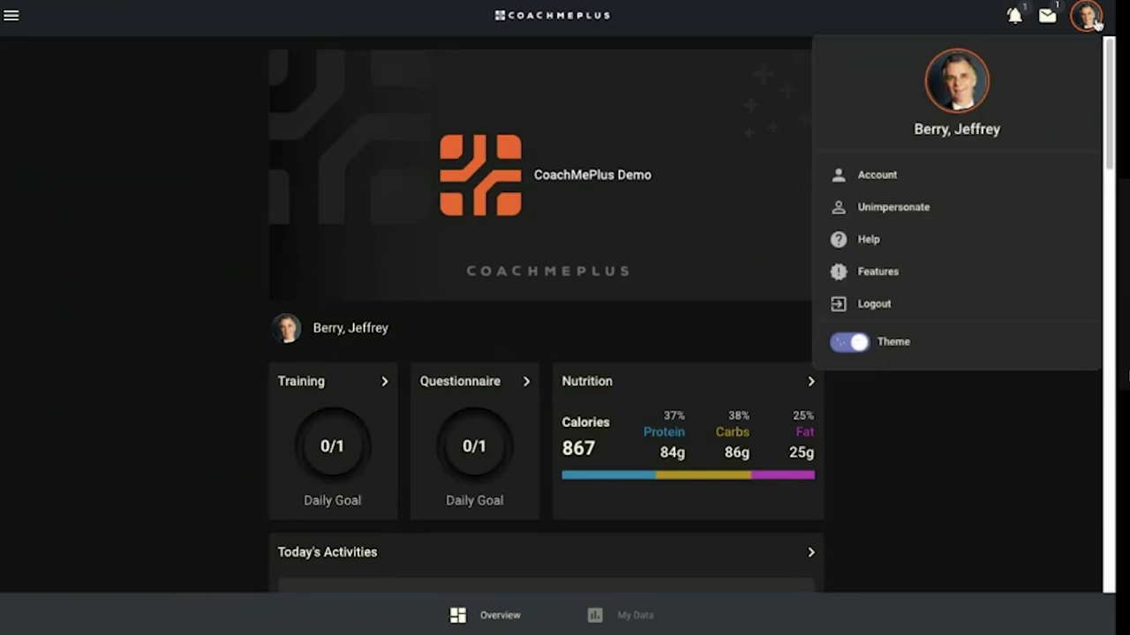
{"action": "left_click", "coordinate": [1097, 23]}
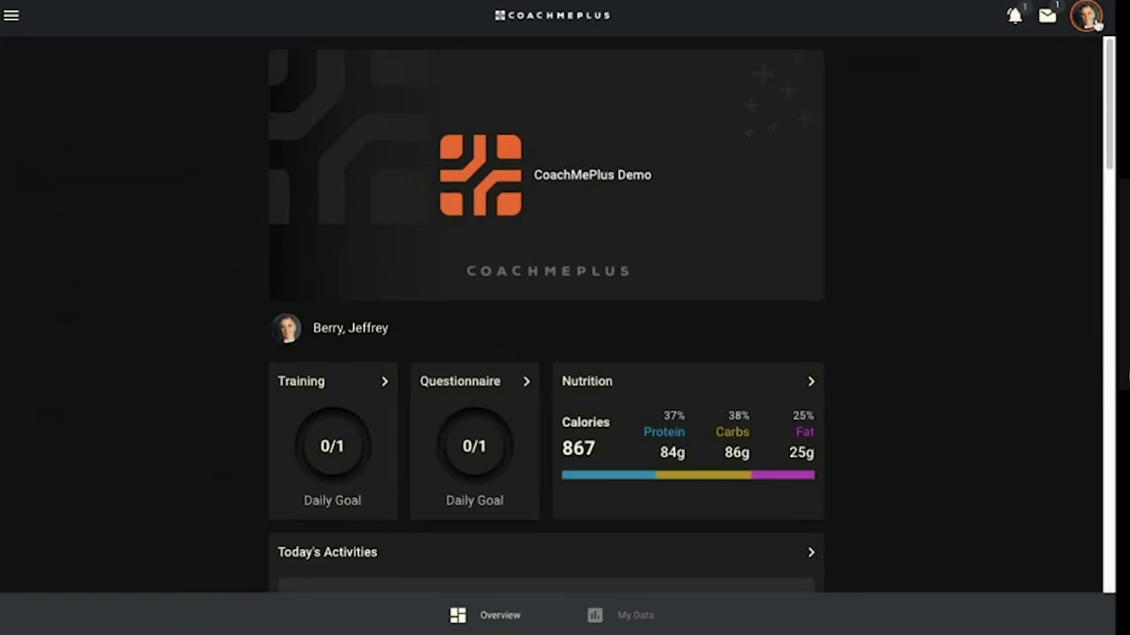
{"action": "left_click", "coordinate": [1015, 21]}
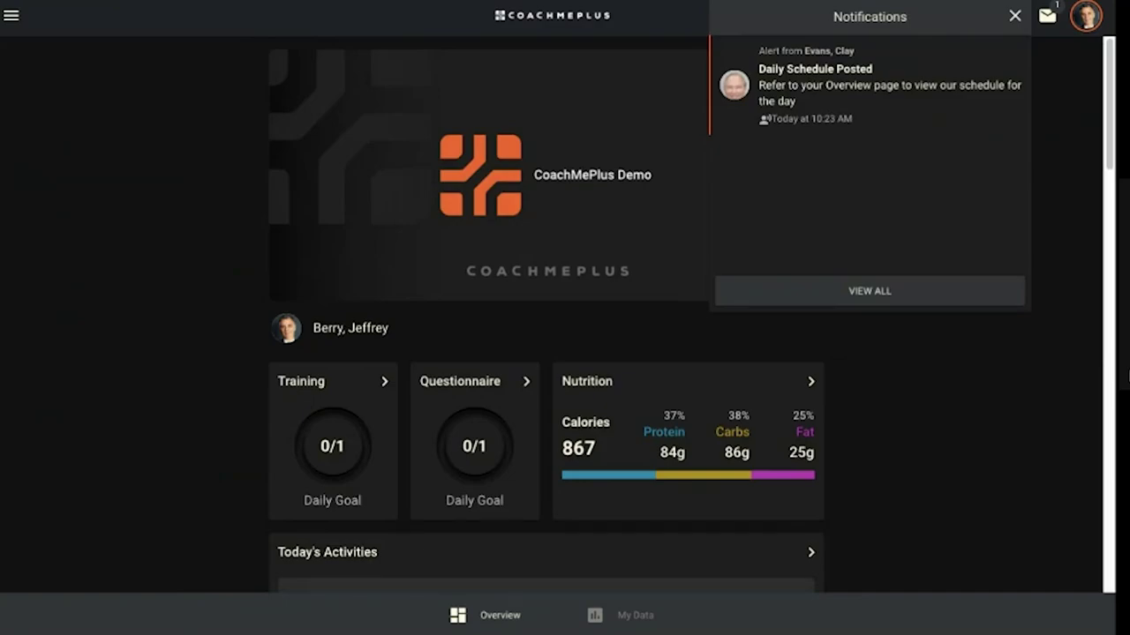
{"action": "left_click", "coordinate": [1014, 17]}
Step: Read through today's Daily Schedule and the fruits and vegetables article, then return to the top
{"action": "scroll", "coordinate": [885, 315], "scroll_direction": "down", "scroll_amount": 10}
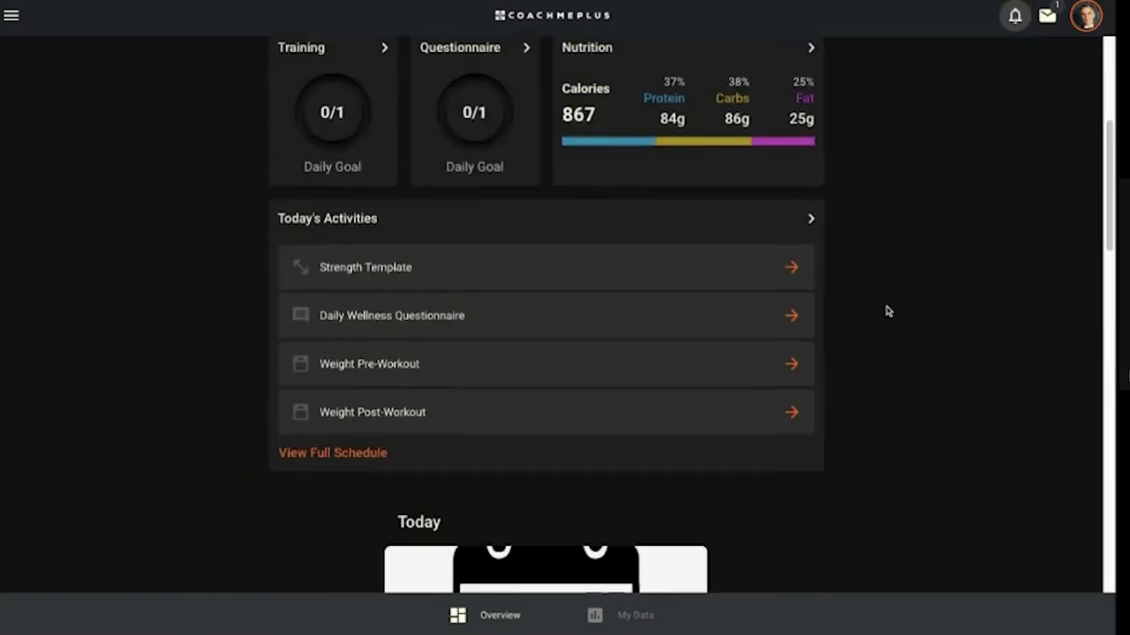
{"action": "scroll", "coordinate": [886, 302], "scroll_direction": "down", "scroll_amount": 2}
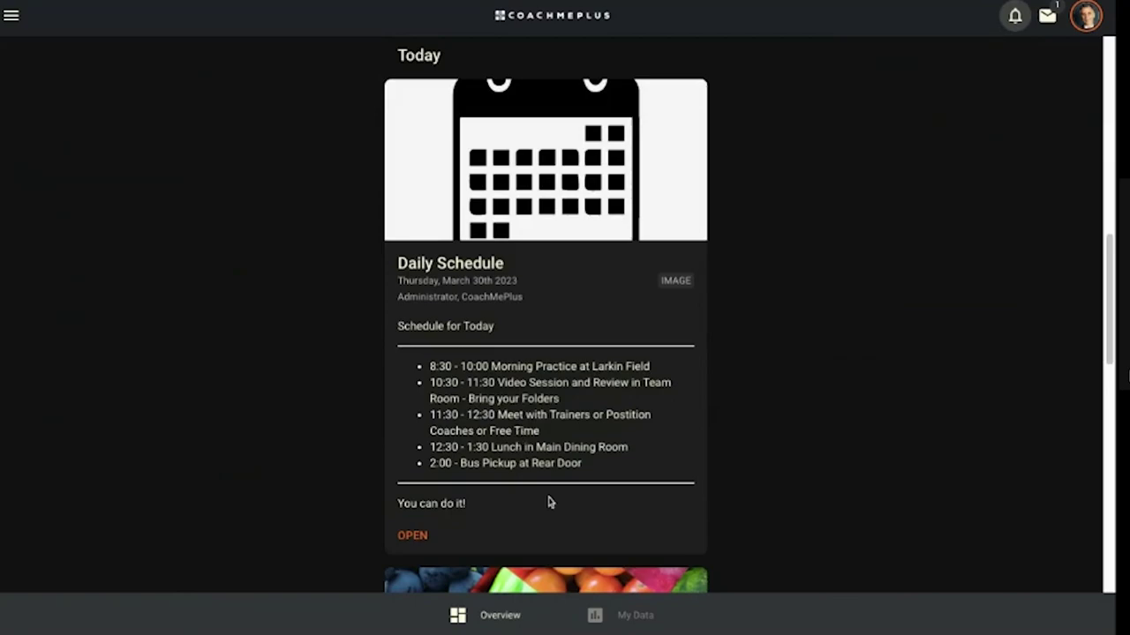
{"action": "scroll", "coordinate": [773, 483], "scroll_direction": "down", "scroll_amount": 6}
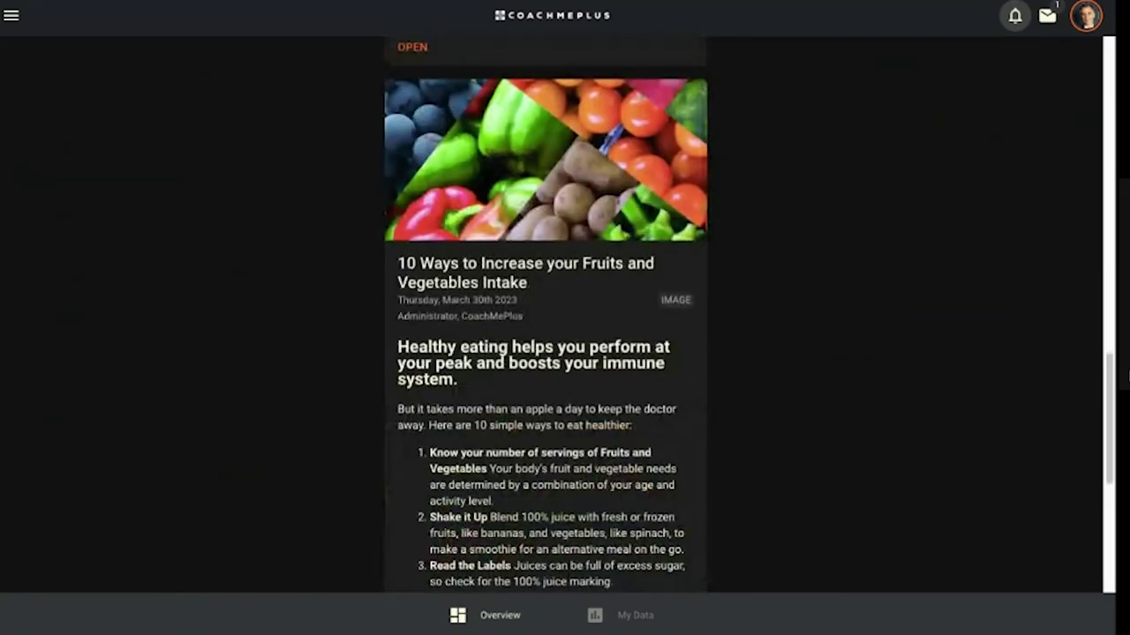
{"action": "scroll", "coordinate": [545, 353], "scroll_direction": "down", "scroll_amount": 5}
{"action": "scroll", "coordinate": [545, 353], "scroll_direction": "up", "scroll_amount": 8}
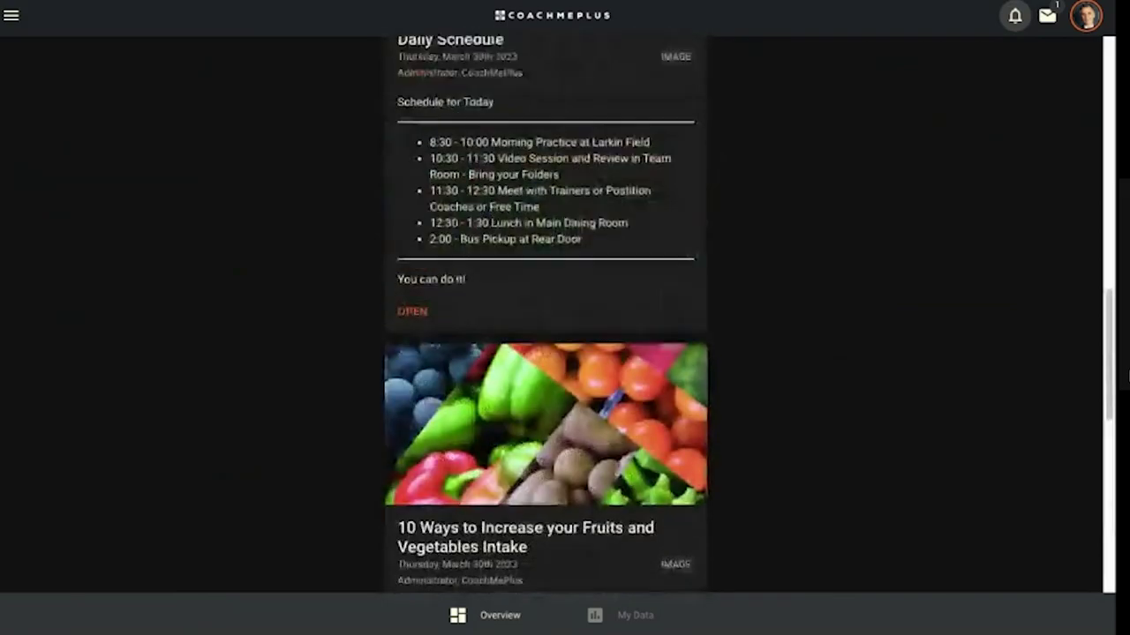
{"action": "scroll", "coordinate": [545, 353], "scroll_direction": "up", "scroll_amount": 7}
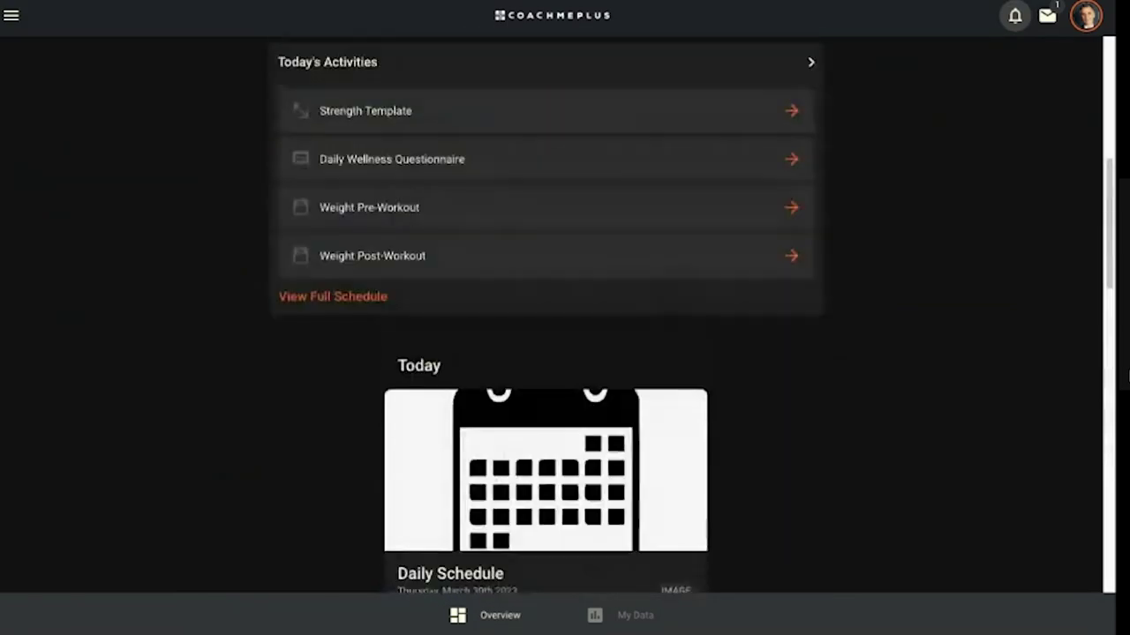
{"action": "scroll", "coordinate": [545, 353], "scroll_direction": "up", "scroll_amount": 3}
{"action": "scroll", "coordinate": [545, 353], "scroll_direction": "down", "scroll_amount": 3}
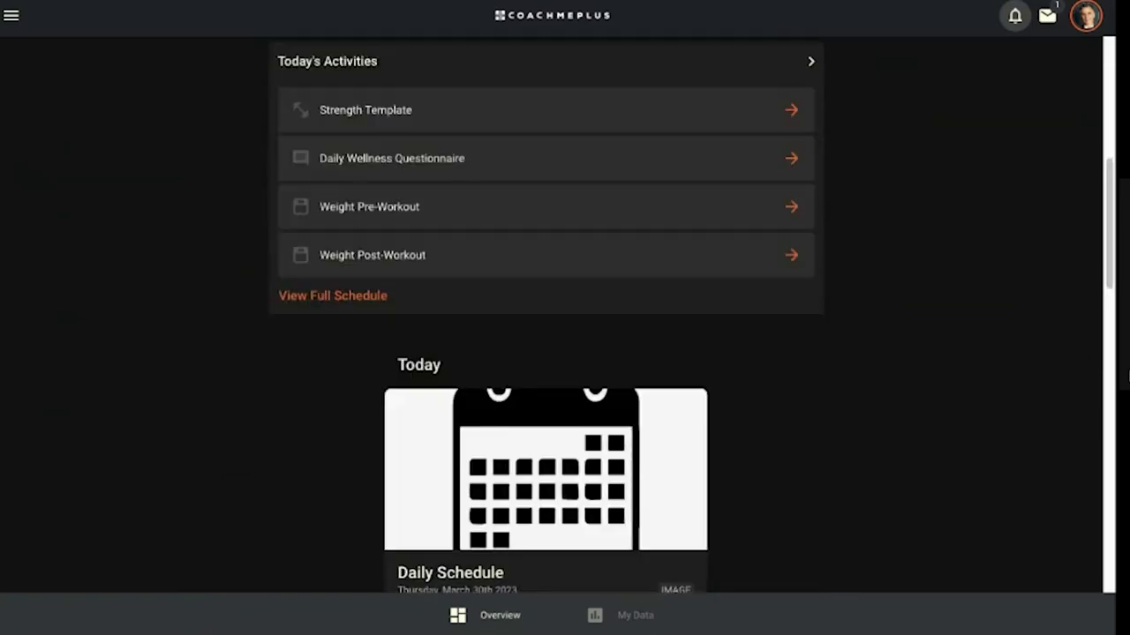
{"action": "scroll", "coordinate": [545, 353], "scroll_direction": "down", "scroll_amount": 10}
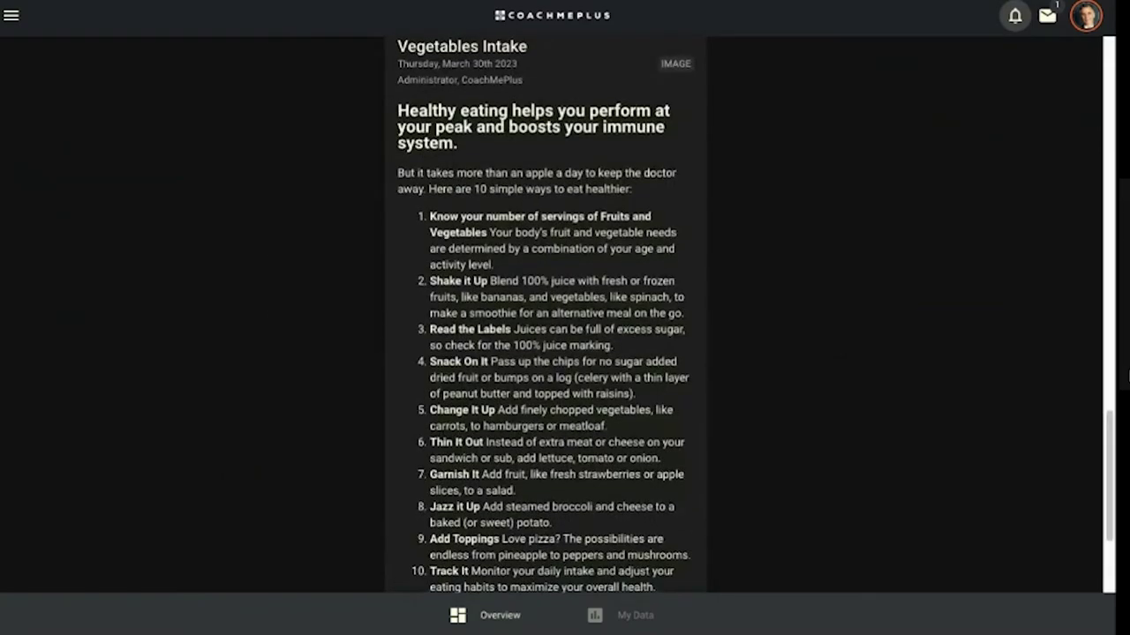
{"action": "scroll", "coordinate": [545, 353], "scroll_direction": "down", "scroll_amount": 3}
{"action": "scroll", "coordinate": [545, 353], "scroll_direction": "up", "scroll_amount": 2}
{"action": "scroll", "coordinate": [545, 353], "scroll_direction": "up", "scroll_amount": 3}
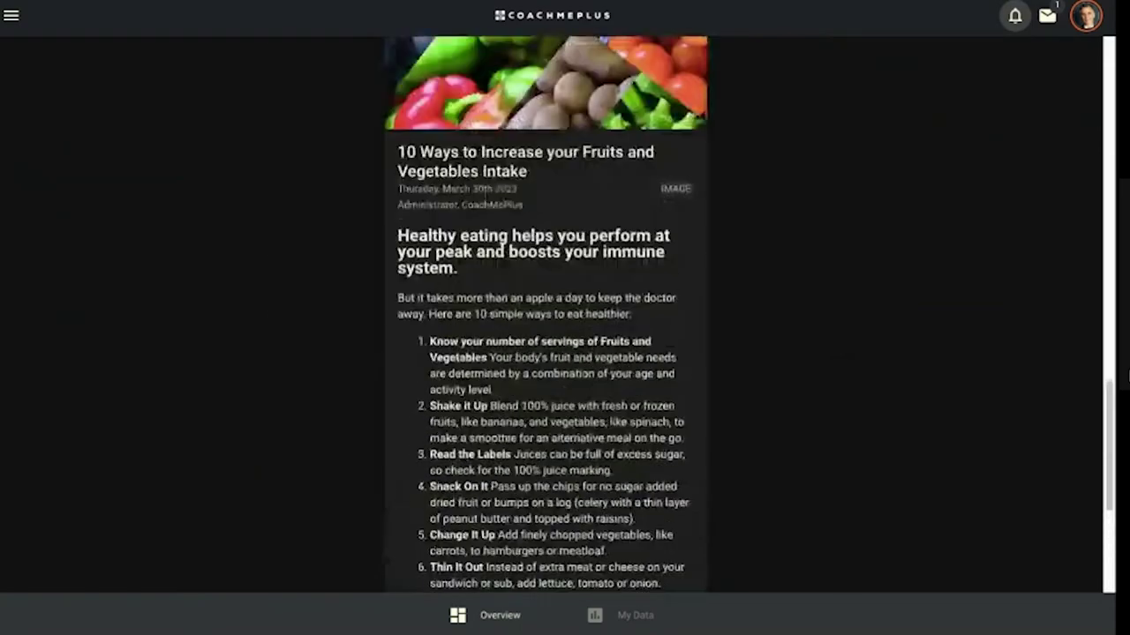
{"action": "scroll", "coordinate": [546, 353], "scroll_direction": "up", "scroll_amount": 1}
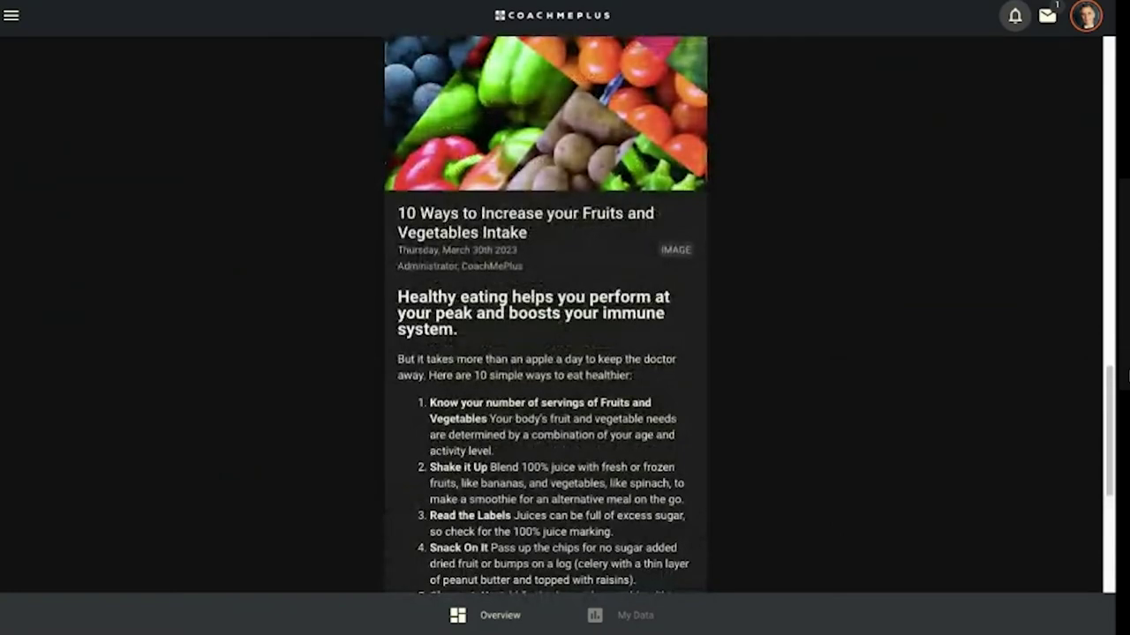
{"action": "scroll", "coordinate": [546, 353], "scroll_direction": "down", "scroll_amount": 5}
{"action": "scroll", "coordinate": [533, 502], "scroll_direction": "down", "scroll_amount": 1}
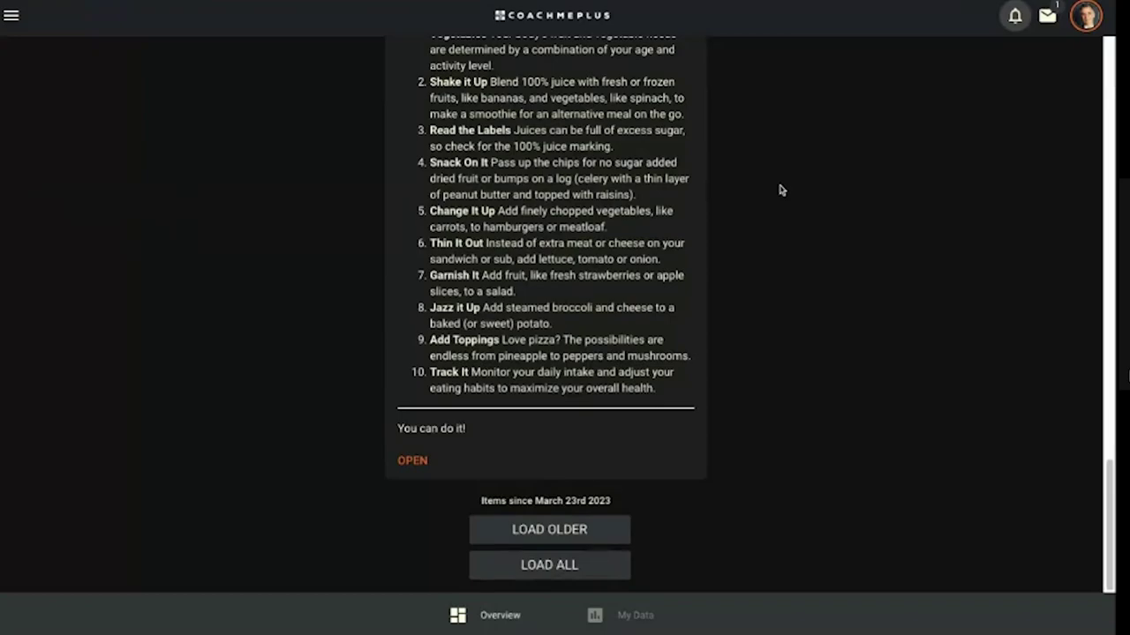
{"action": "scroll", "coordinate": [781, 189], "scroll_direction": "up", "scroll_amount": 10}
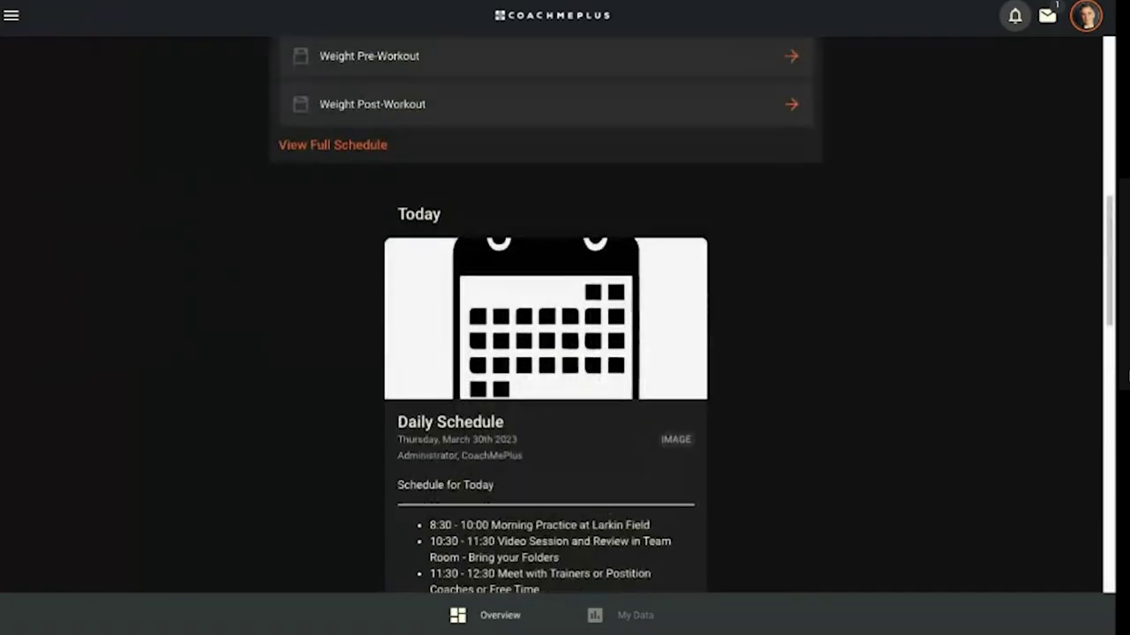
{"action": "scroll", "coordinate": [857, 191], "scroll_direction": "up", "scroll_amount": 2}
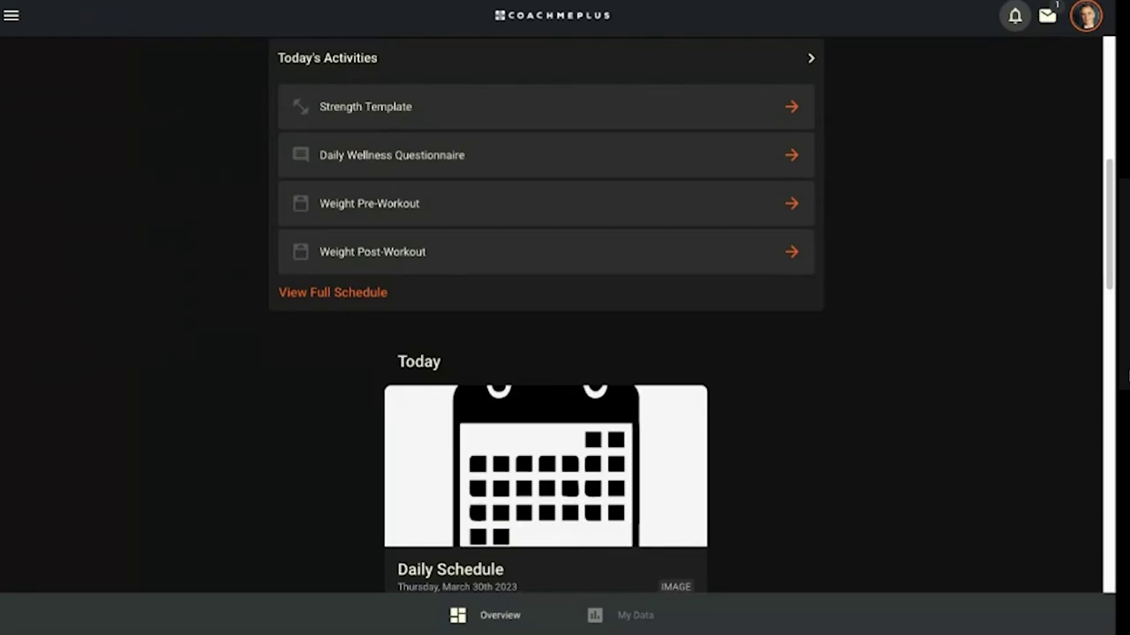
{"action": "scroll", "coordinate": [860, 194], "scroll_direction": "up", "scroll_amount": 7}
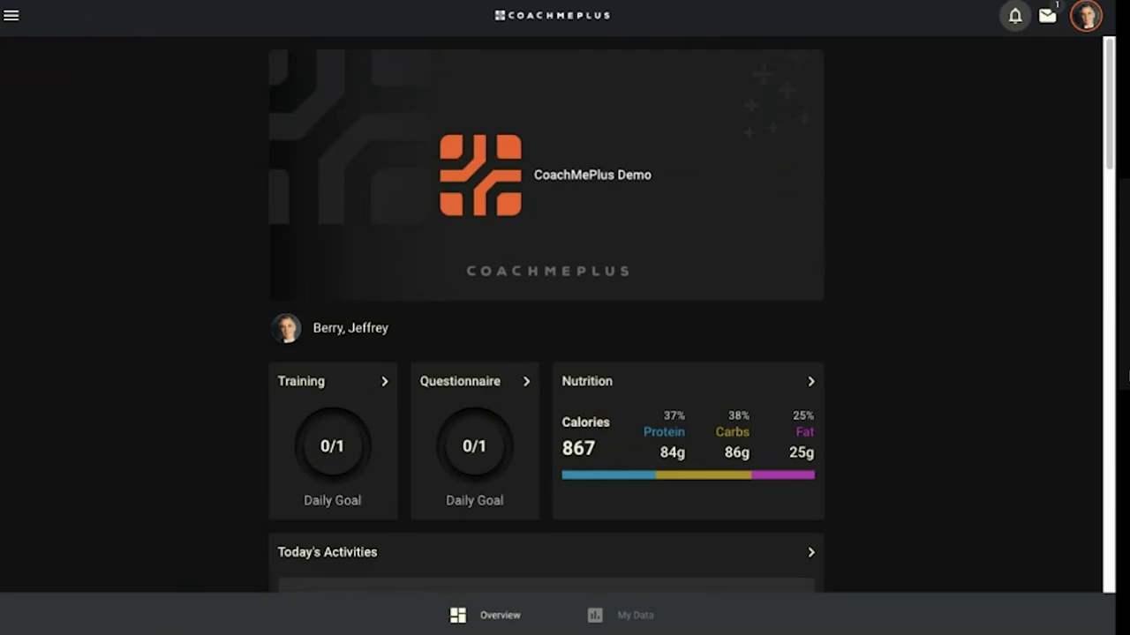
{"action": "scroll", "coordinate": [930, 315], "scroll_direction": "down", "scroll_amount": 1}
{"action": "scroll", "coordinate": [930, 315], "scroll_direction": "up", "scroll_amount": 1}
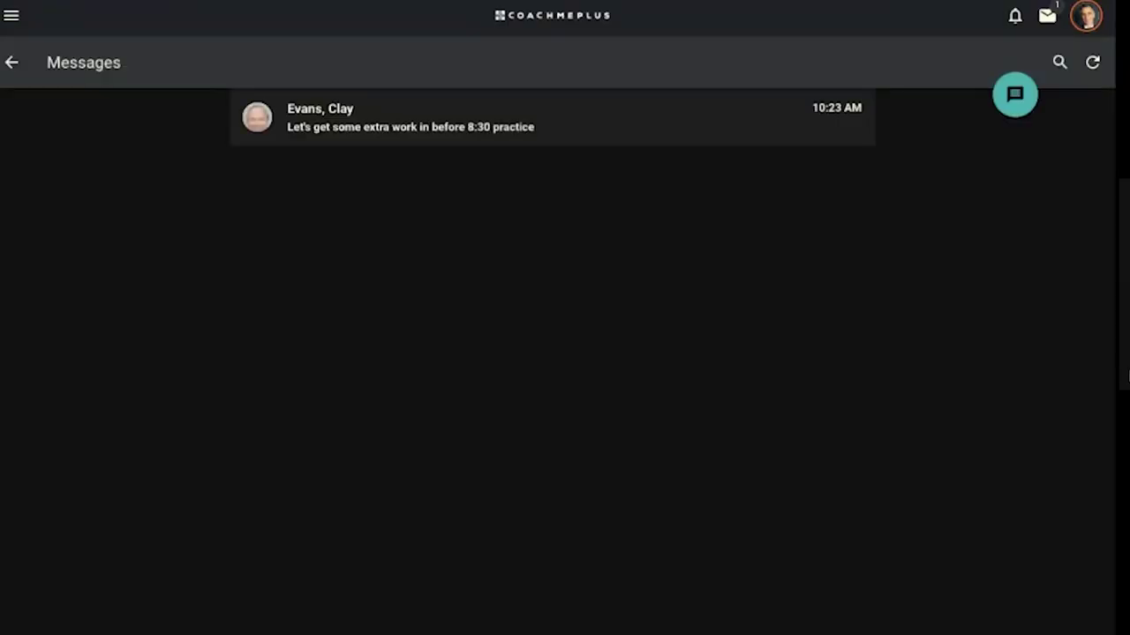
Step: Reply 'Sounds great' in the coach's conversation about extra work before practice
{"action": "left_click", "coordinate": [379, 124]}
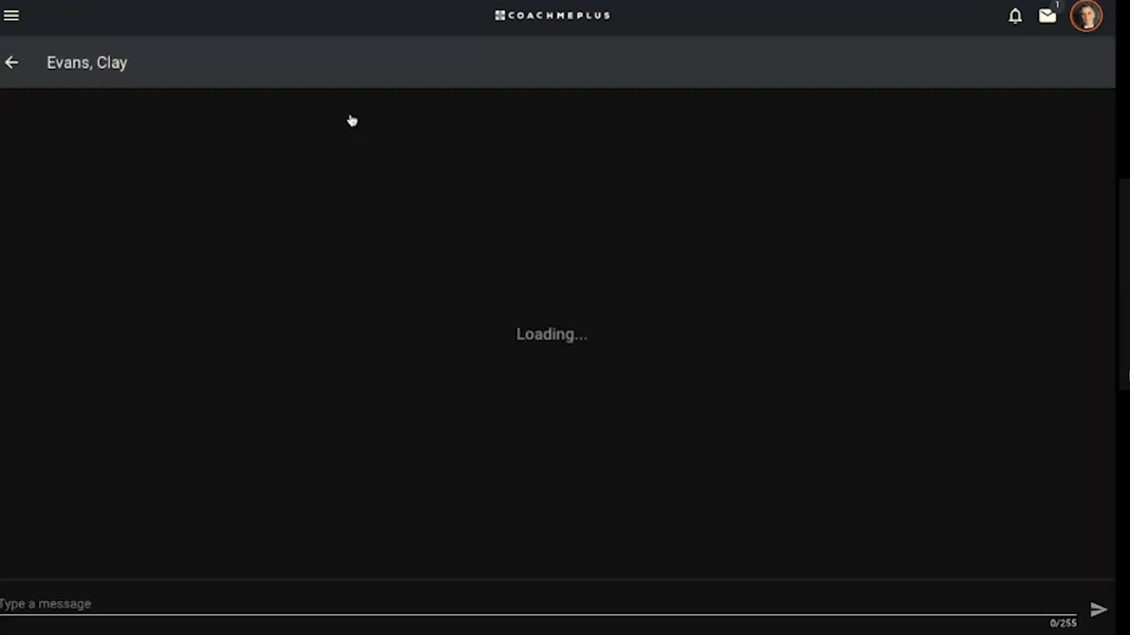
{"action": "left_click", "coordinate": [277, 606]}
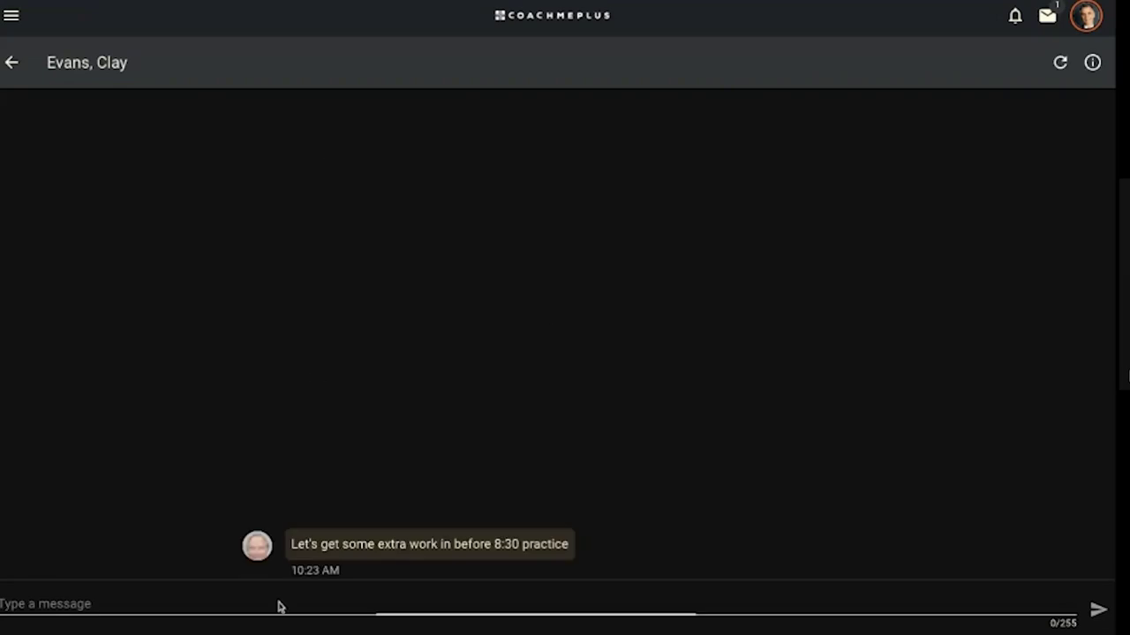
{"action": "type", "text": "Sounds great"}
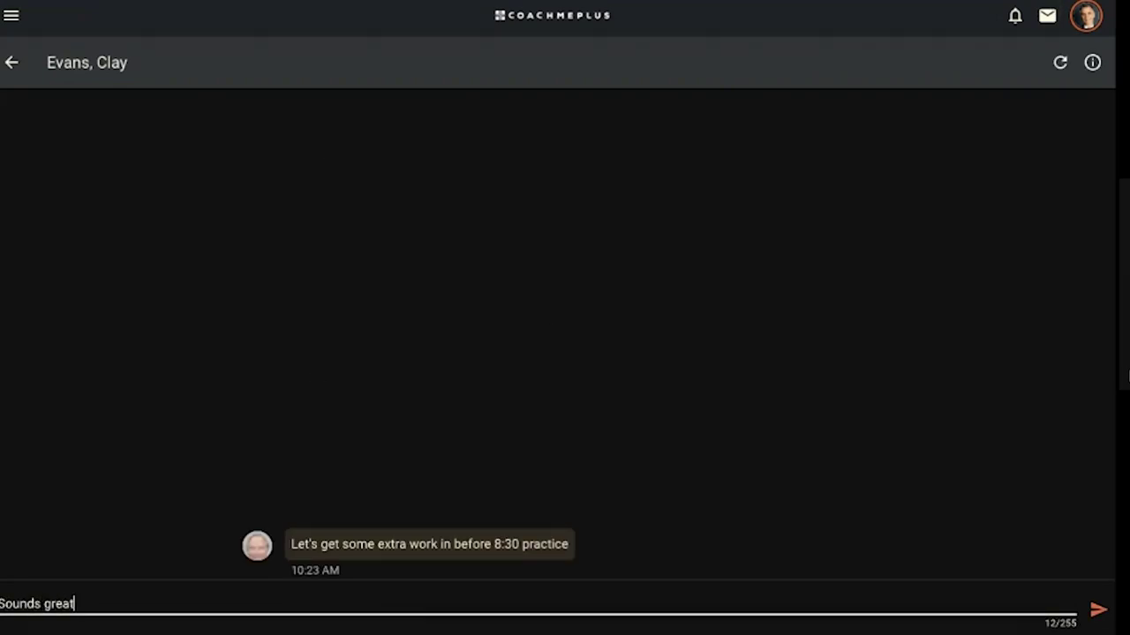
{"action": "key", "text": "Return"}
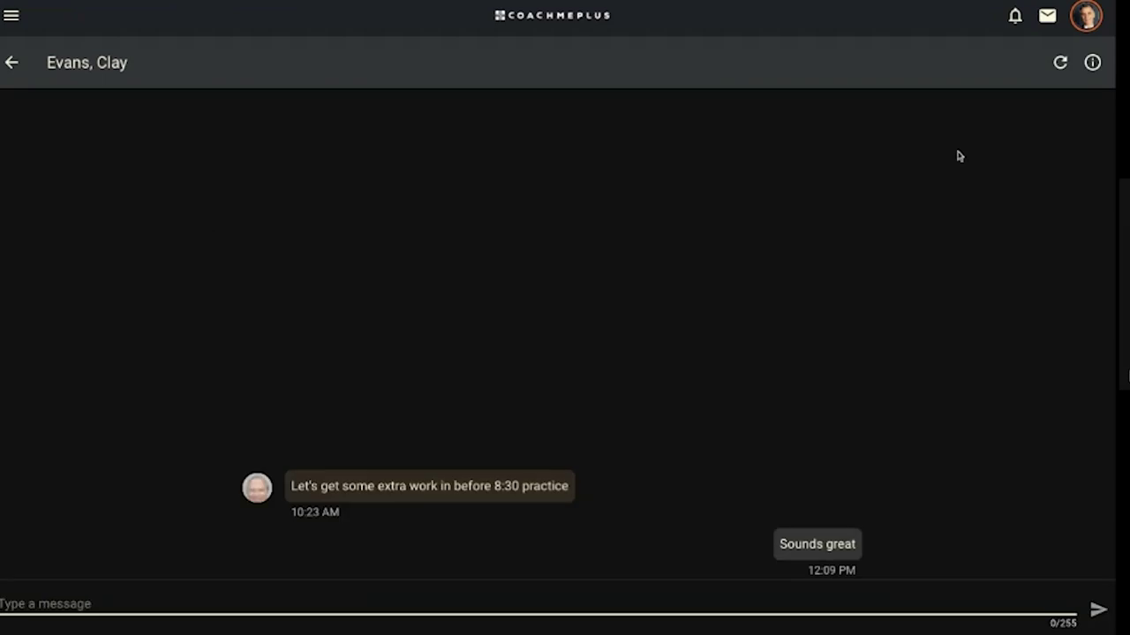
Step: Check who read the conversation, reload it, and go back to the Messages inbox
{"action": "left_click", "coordinate": [1093, 64]}
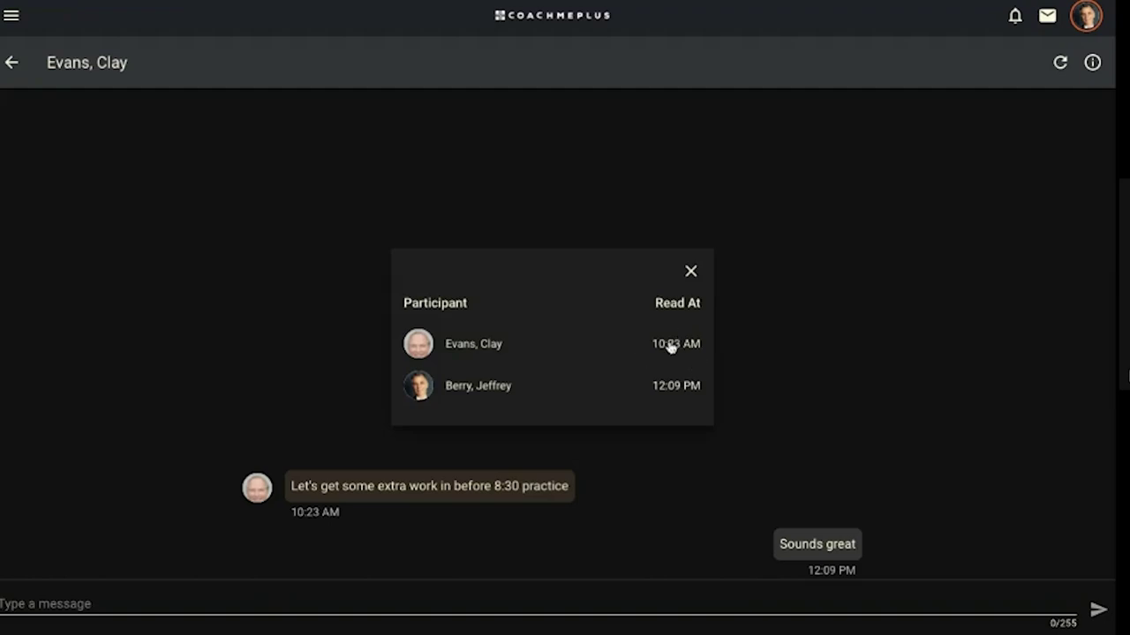
{"action": "left_click", "coordinate": [691, 271]}
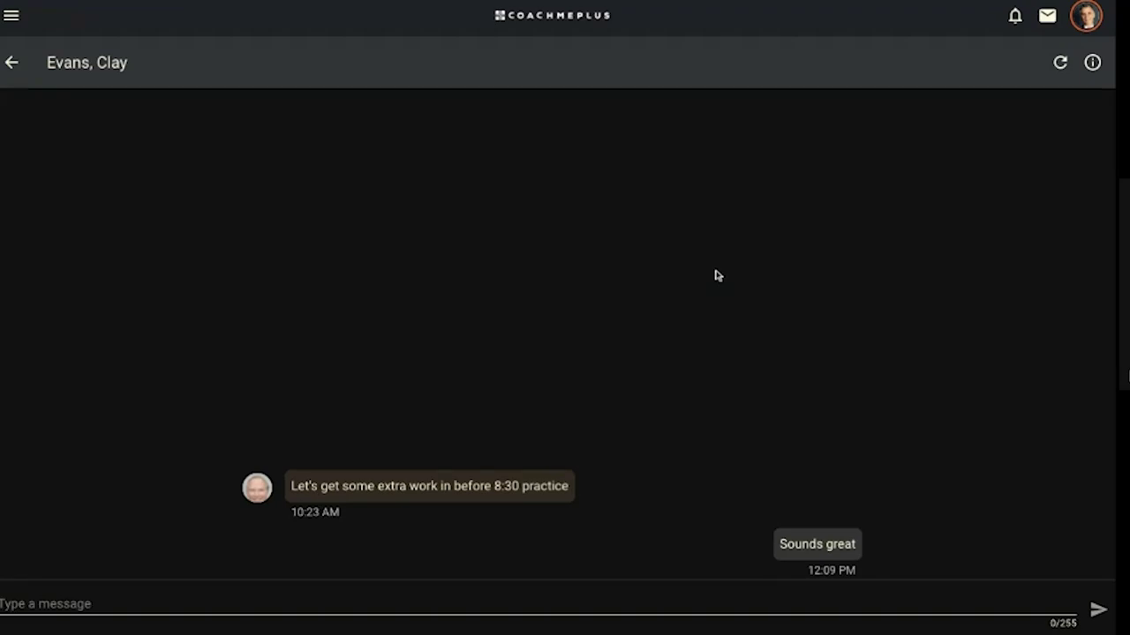
{"action": "left_click", "coordinate": [1063, 71]}
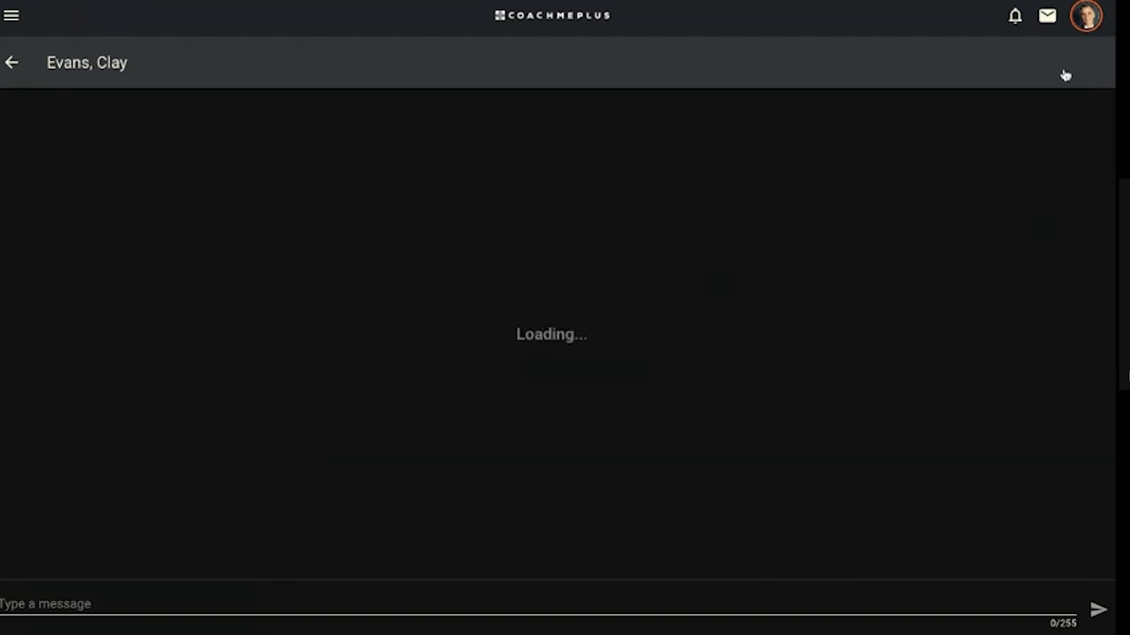
{"action": "left_click", "coordinate": [12, 63]}
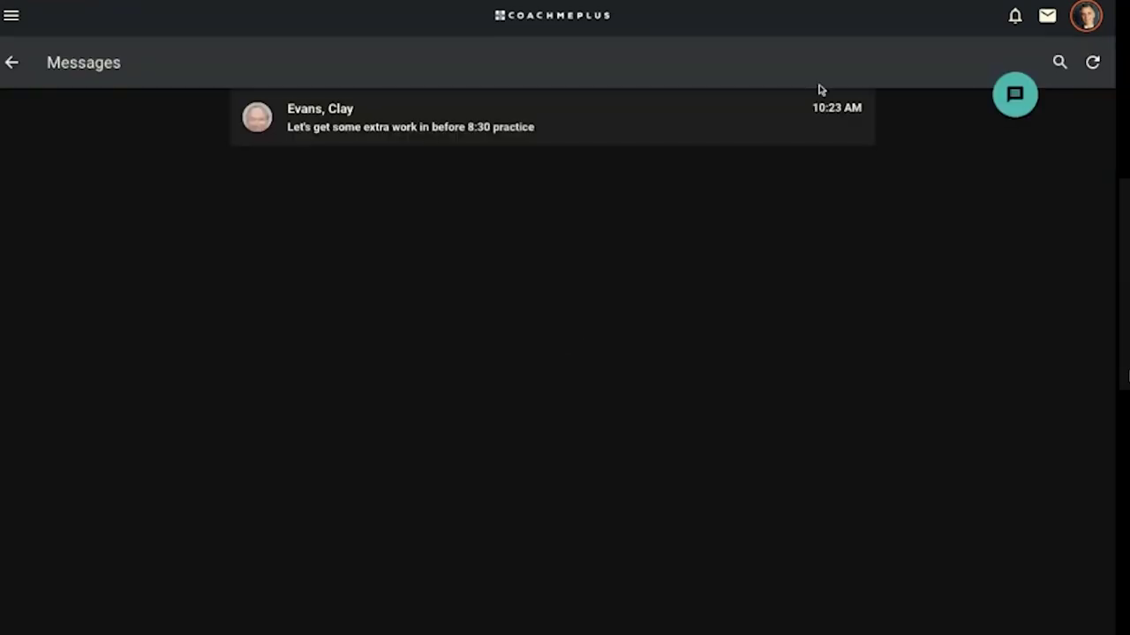
Step: Return to the home dashboard, check Today's Activities, and open the Training day summary
{"action": "left_click", "coordinate": [9, 69]}
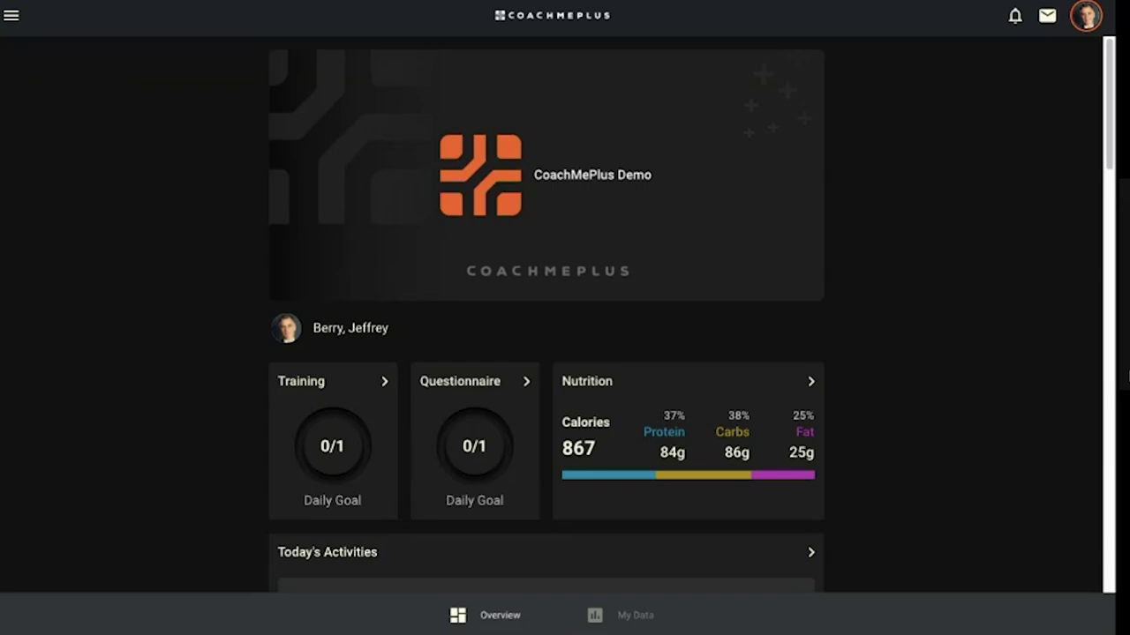
{"action": "scroll", "coordinate": [302, 288], "scroll_direction": "down", "scroll_amount": 3}
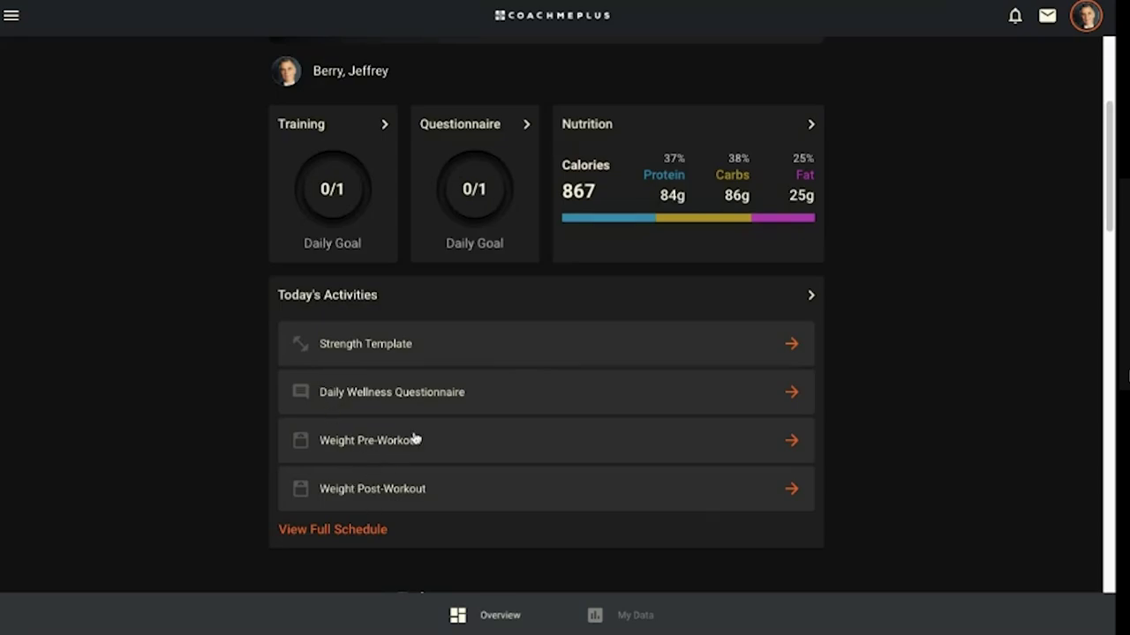
{"action": "scroll", "coordinate": [415, 439], "scroll_direction": "up", "scroll_amount": 1}
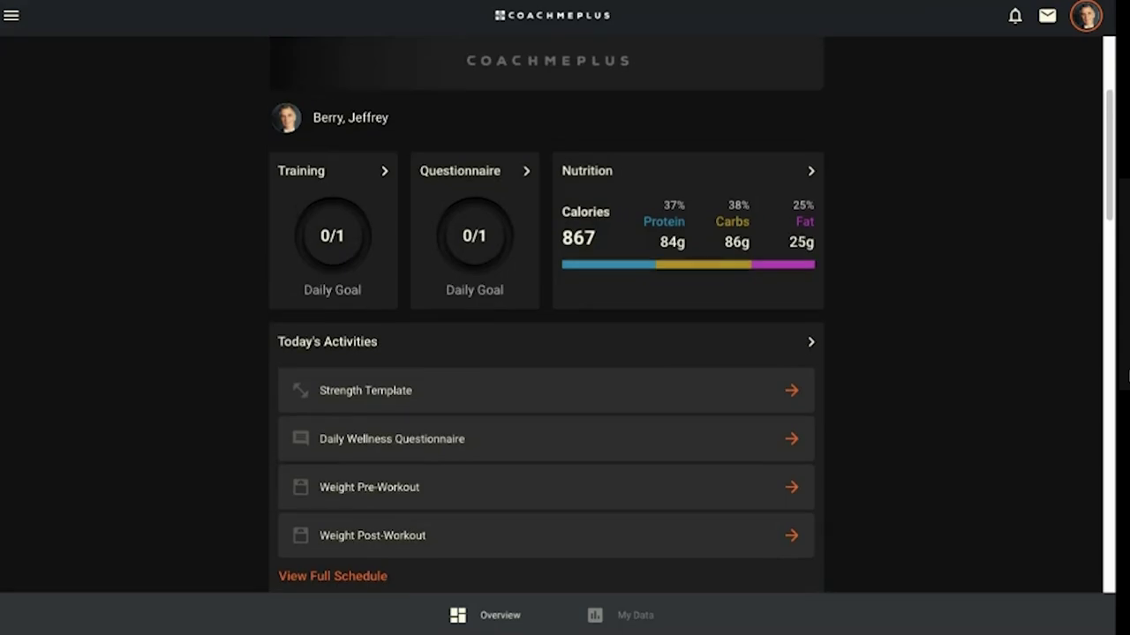
{"action": "left_click", "coordinate": [351, 176]}
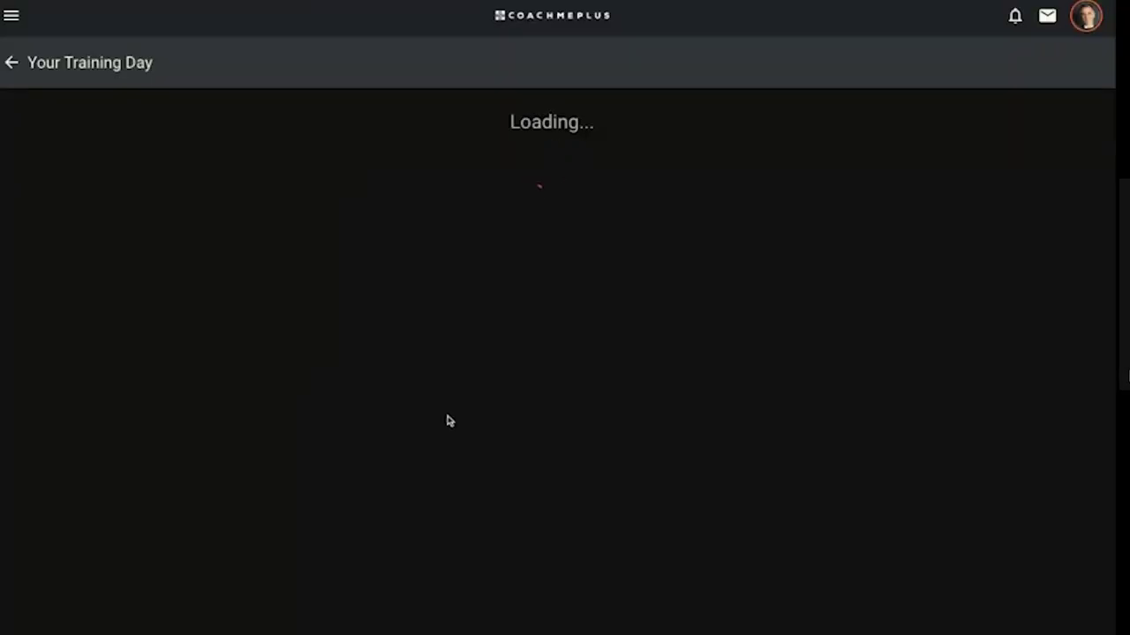
Step: Open the Strength Template workout from all assignments and select Barbell Back Squat
{"action": "scroll", "coordinate": [447, 420], "scroll_direction": "down", "scroll_amount": 2}
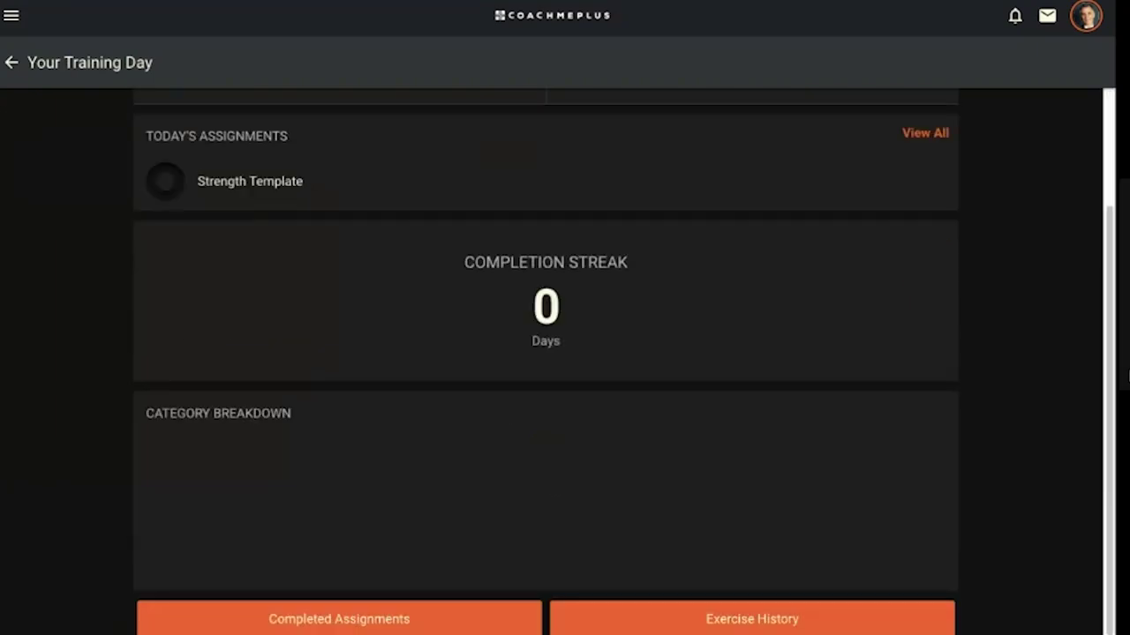
{"action": "scroll", "coordinate": [545, 353], "scroll_direction": "up", "scroll_amount": 2}
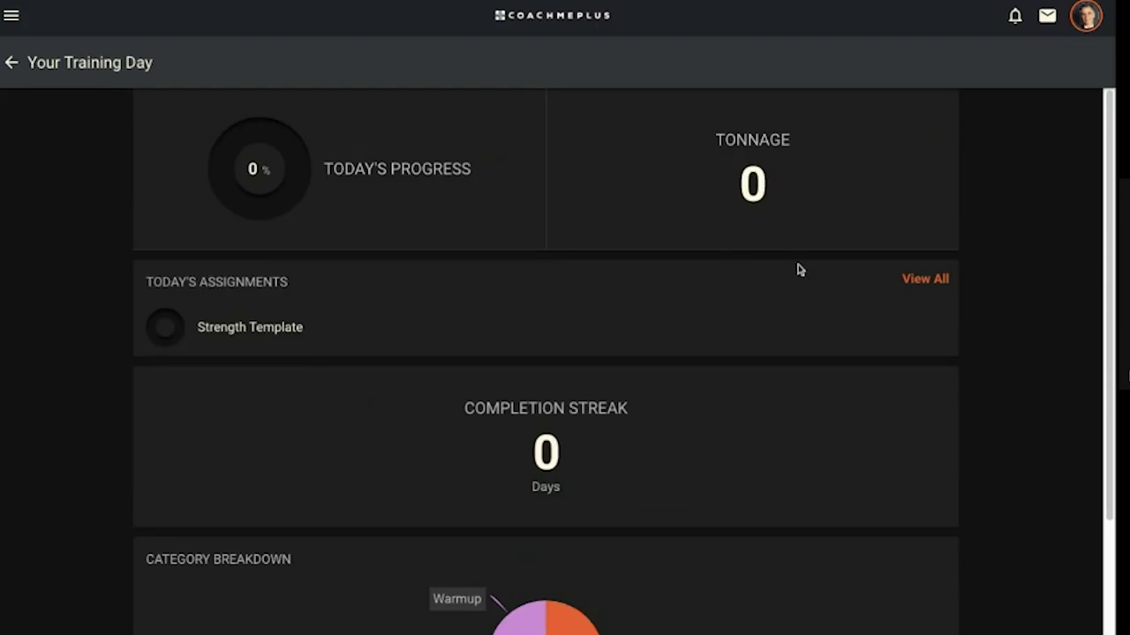
{"action": "left_click", "coordinate": [919, 287]}
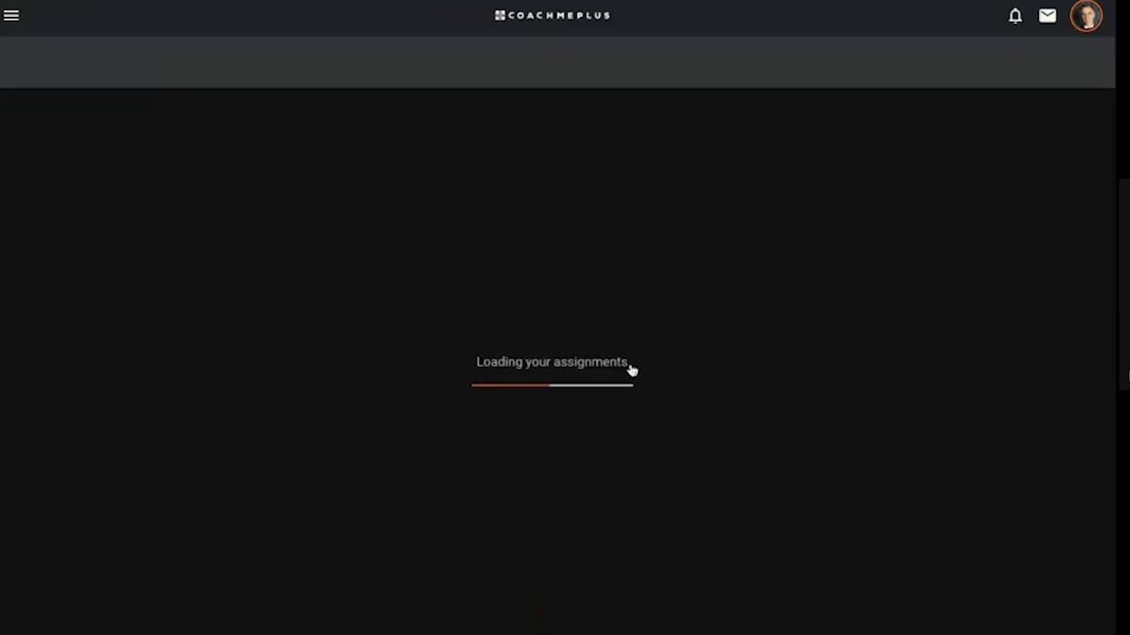
{"action": "left_click", "coordinate": [303, 191]}
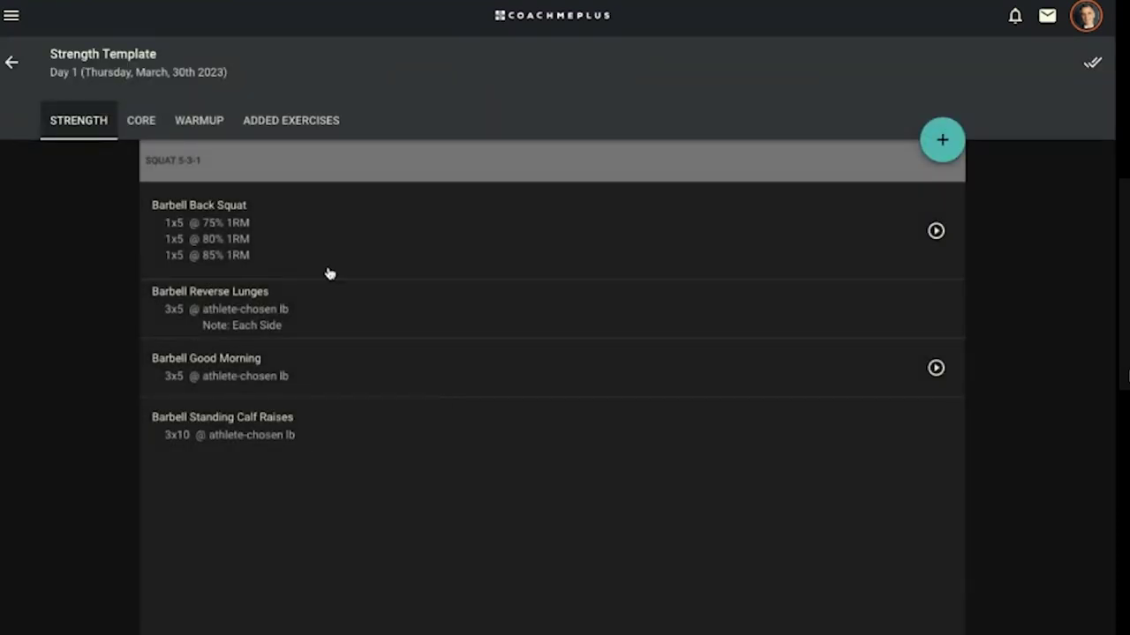
{"action": "left_click", "coordinate": [316, 223]}
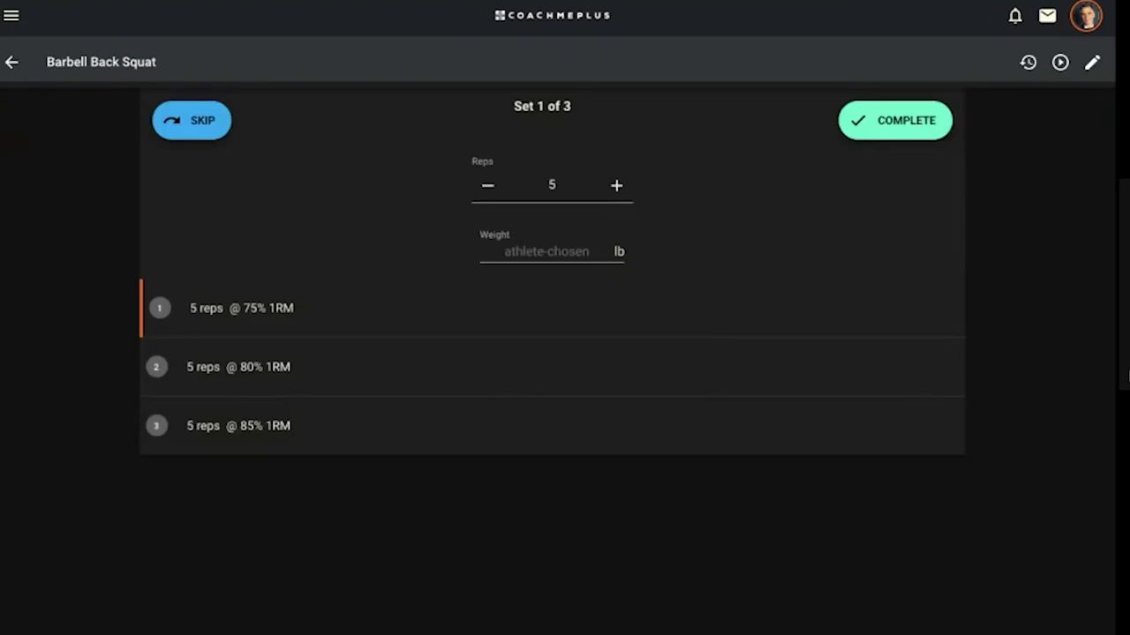
Step: Log 135 lb for squat set 1 with the note 'My left knee hurts when I squat'
{"action": "left_click", "coordinate": [563, 247]}
{"action": "type", "text": "135"}
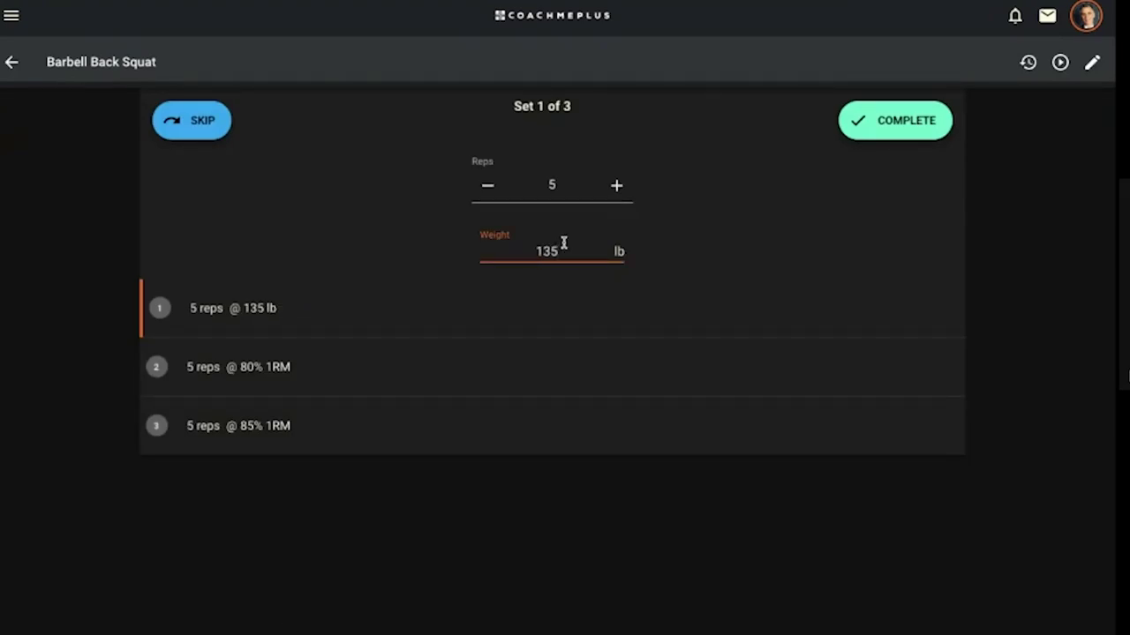
{"action": "left_click", "coordinate": [1030, 63]}
{"action": "left_click", "coordinate": [1093, 62]}
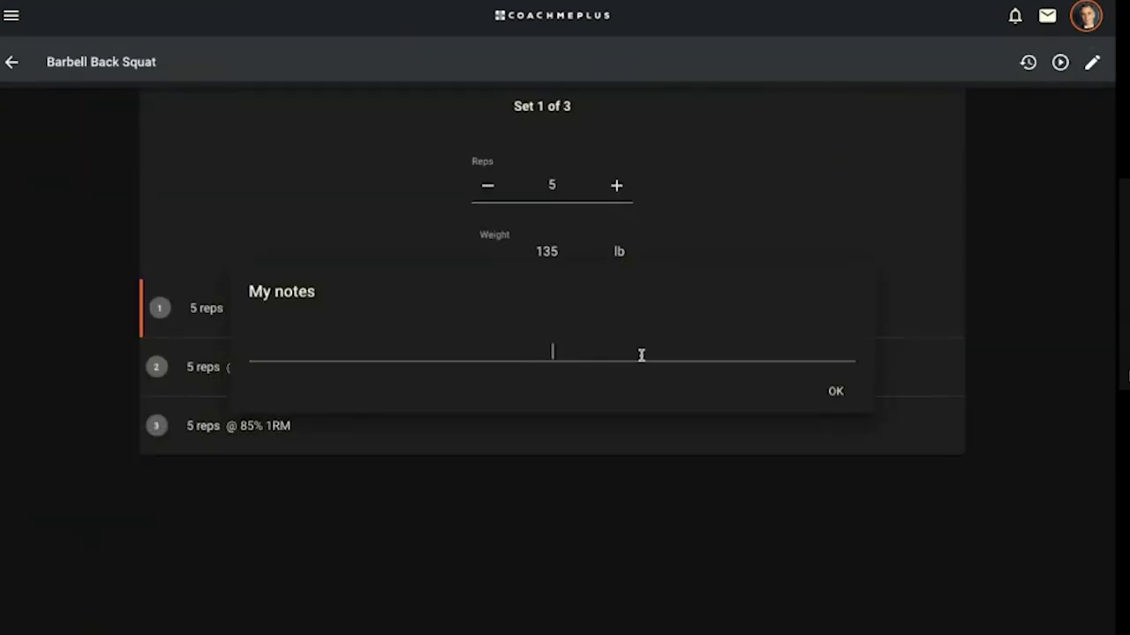
{"action": "type", "text": "My left kne"}
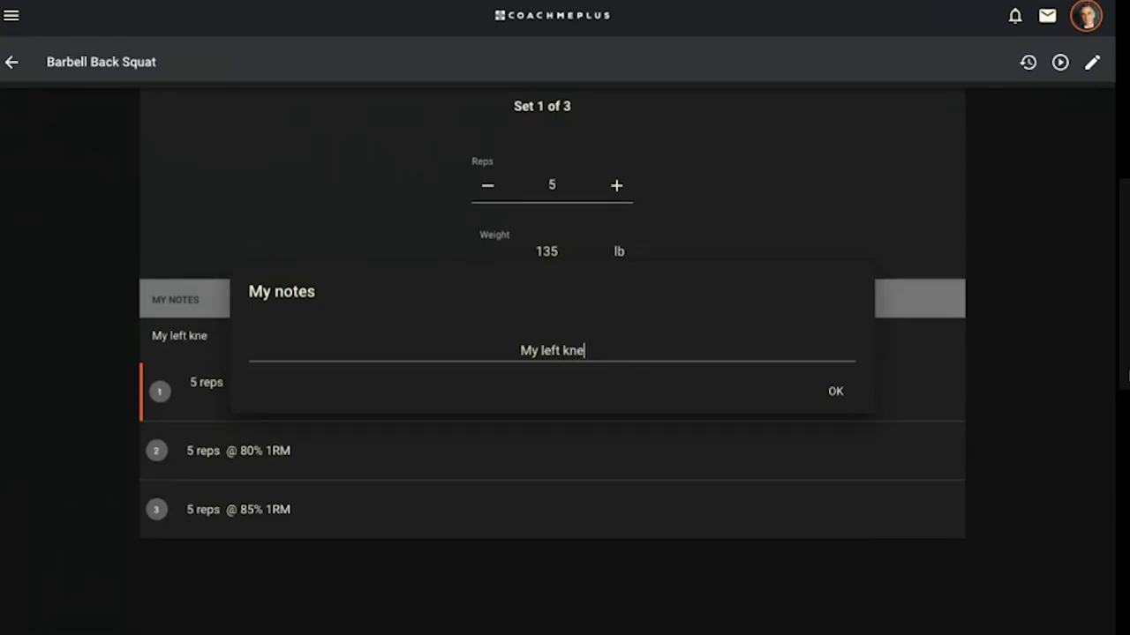
{"action": "type", "text": "e hurts w"}
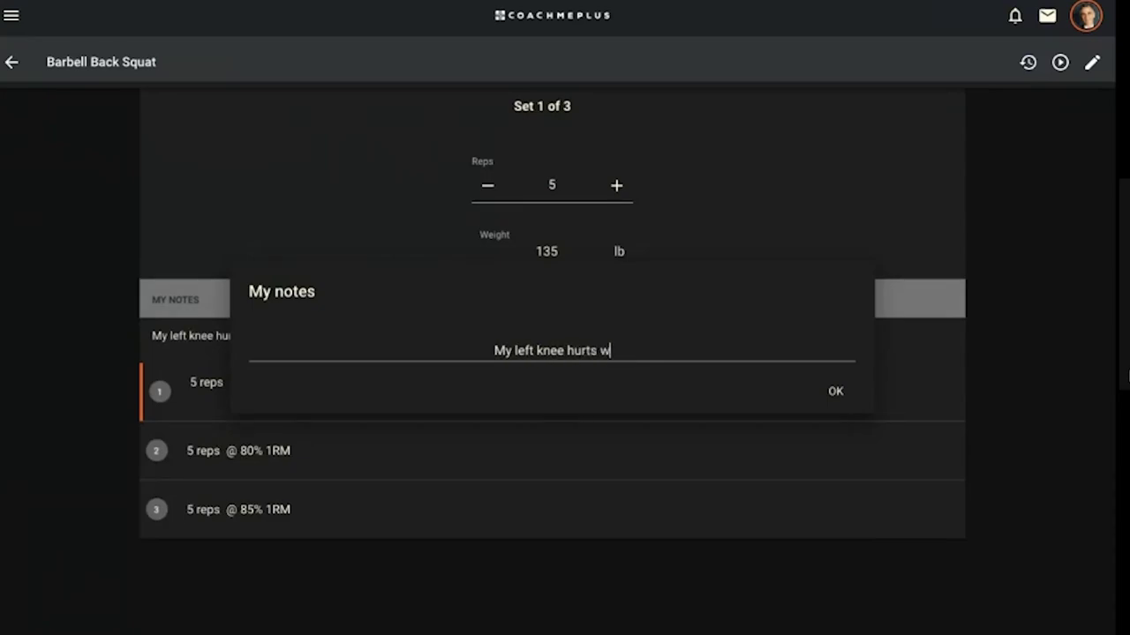
{"action": "type", "text": "hen I squat"}
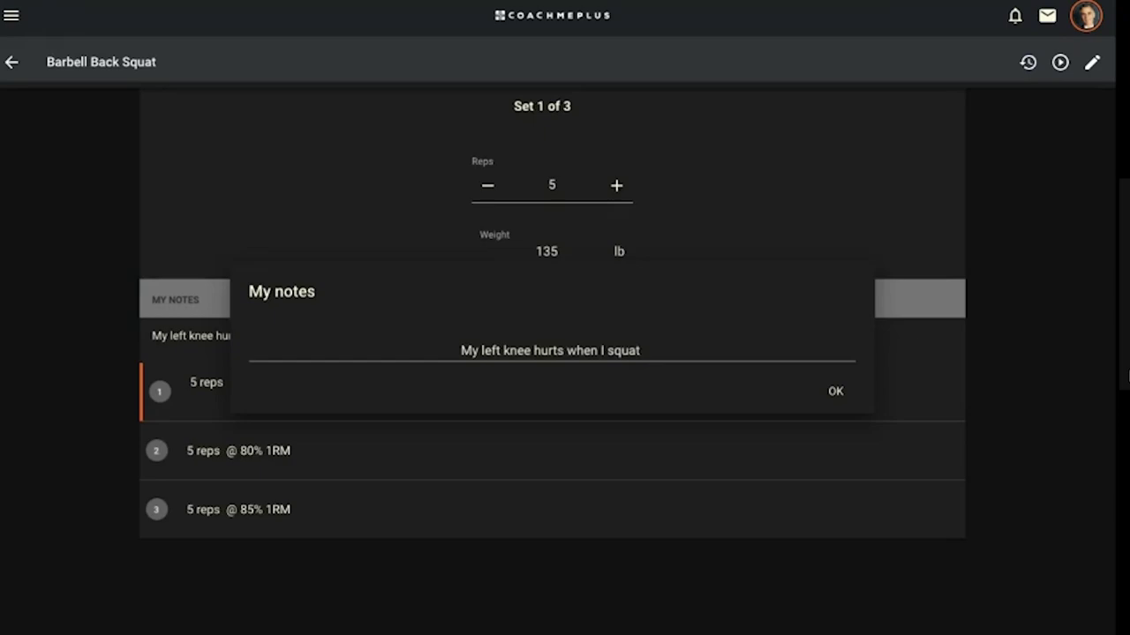
{"action": "left_click", "coordinate": [853, 388]}
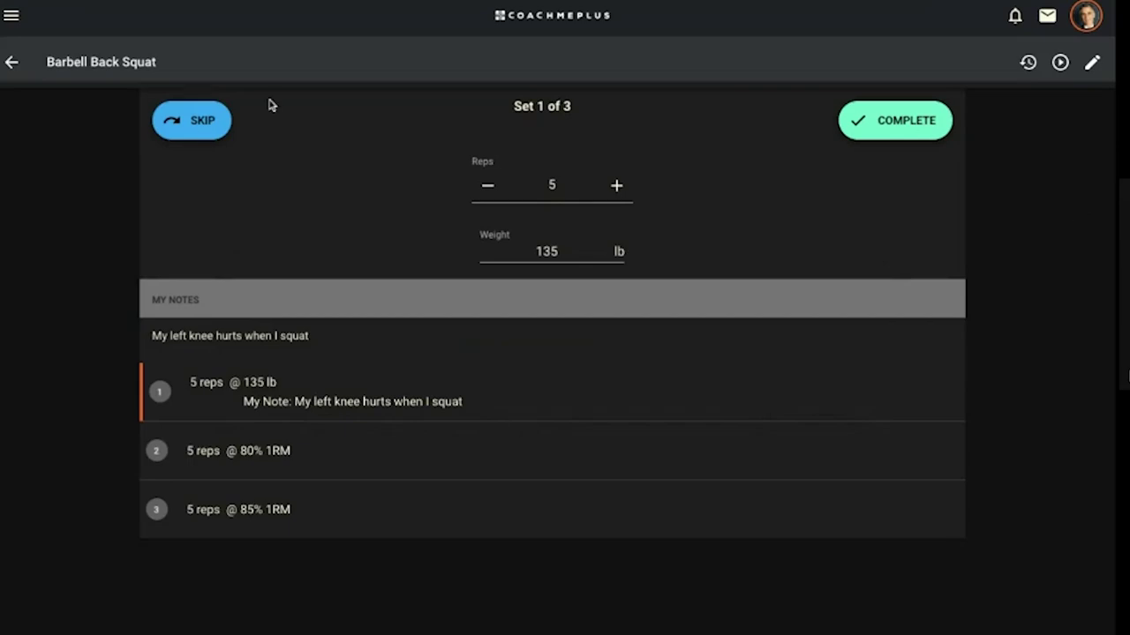
{"action": "left_click", "coordinate": [857, 129]}
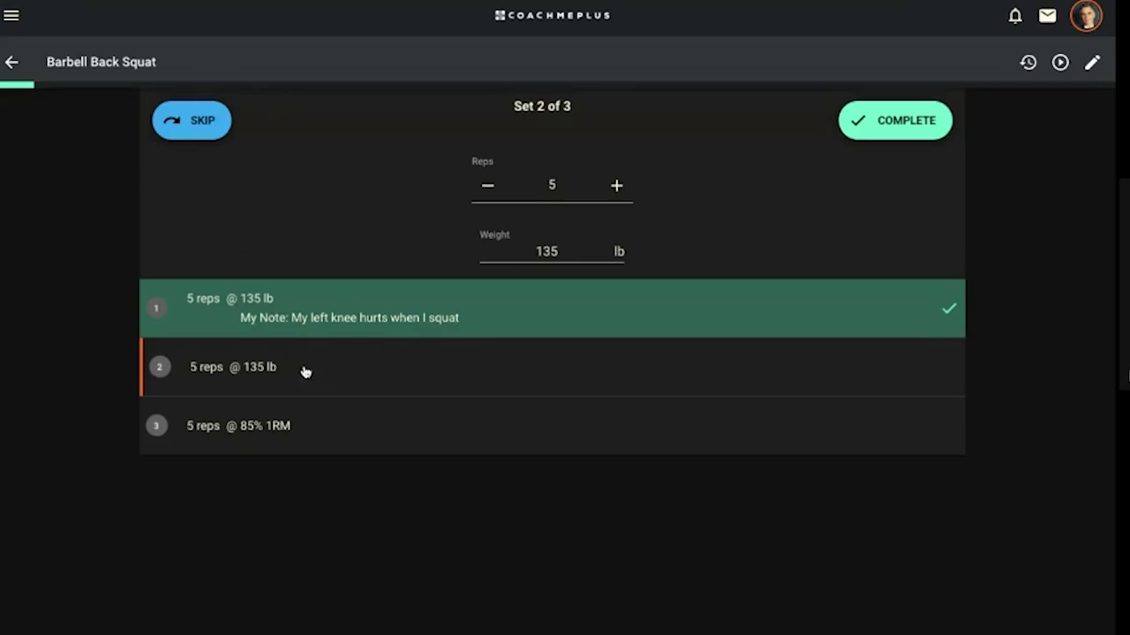
Step: Skip the second squat set and review the Core and Warmup exercise lists
{"action": "left_click", "coordinate": [202, 121]}
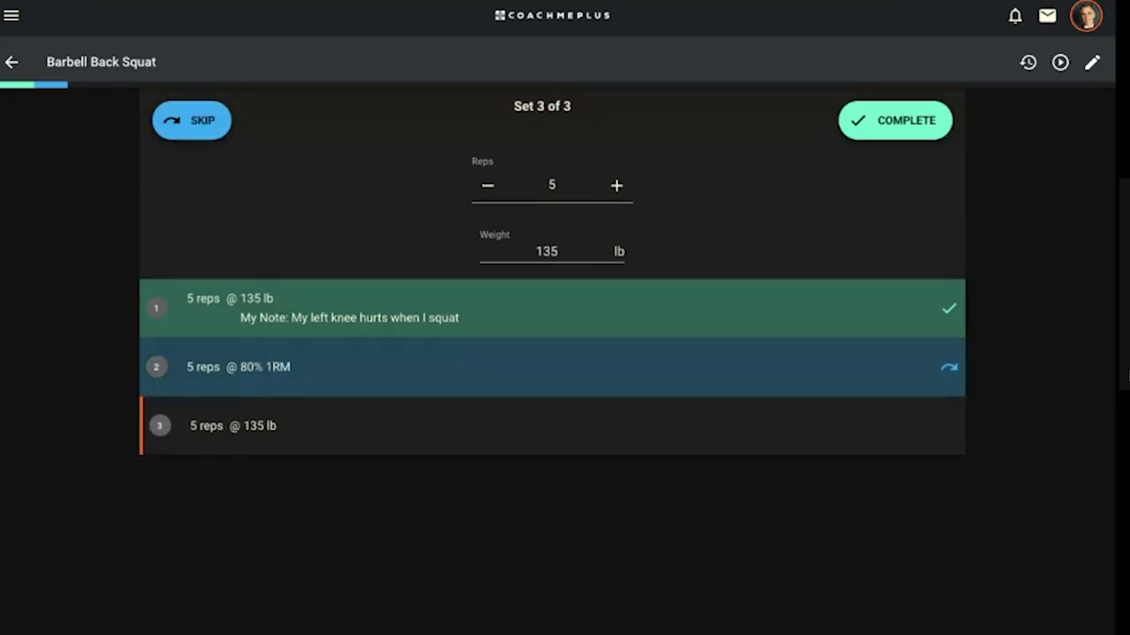
{"action": "left_click", "coordinate": [11, 62]}
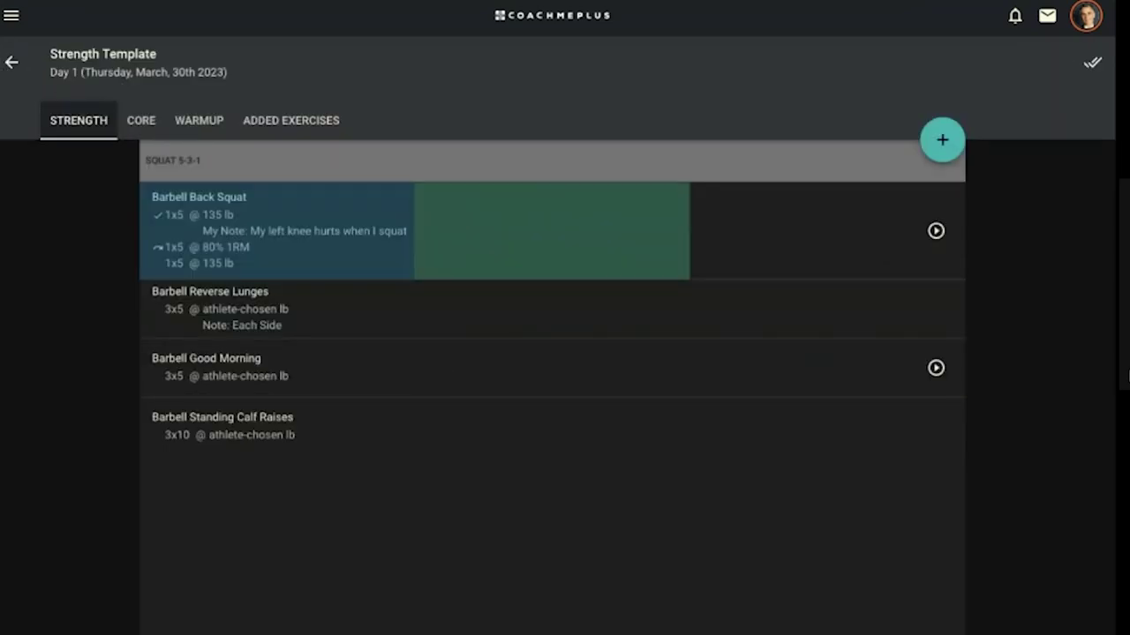
{"action": "left_click", "coordinate": [146, 126]}
{"action": "left_click", "coordinate": [196, 125]}
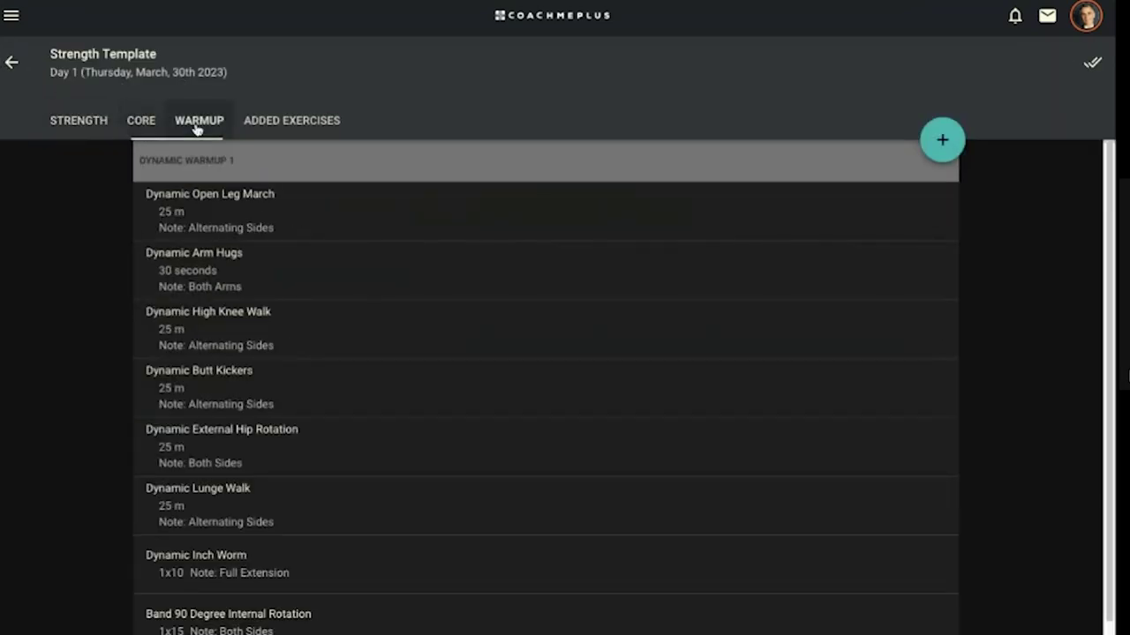
Step: Mark the whole training day complete and return to home
{"action": "left_click", "coordinate": [1095, 67]}
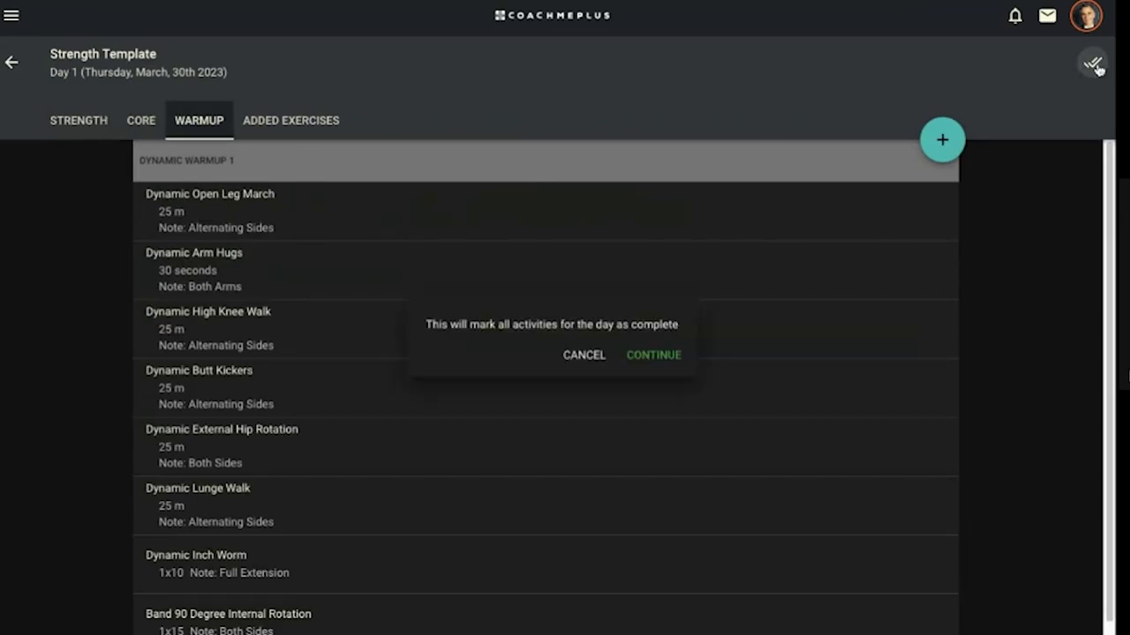
{"action": "left_click", "coordinate": [654, 354]}
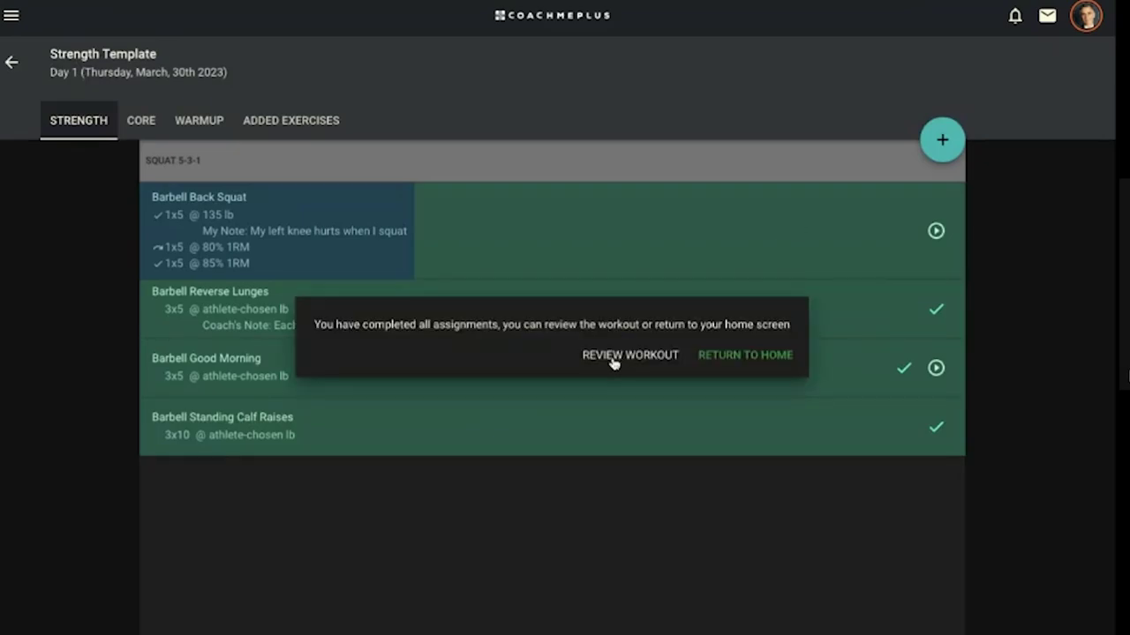
{"action": "left_click", "coordinate": [747, 362]}
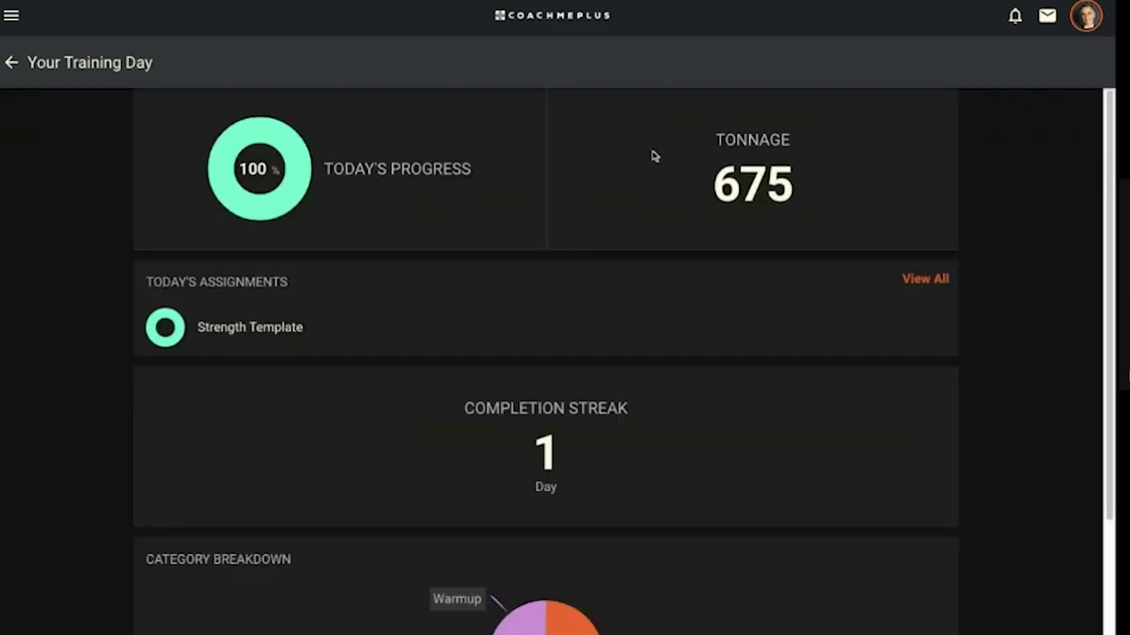
Step: Go back to the home overview and scroll to Today's Activities, with Training showing 1/1
{"action": "left_click", "coordinate": [12, 65]}
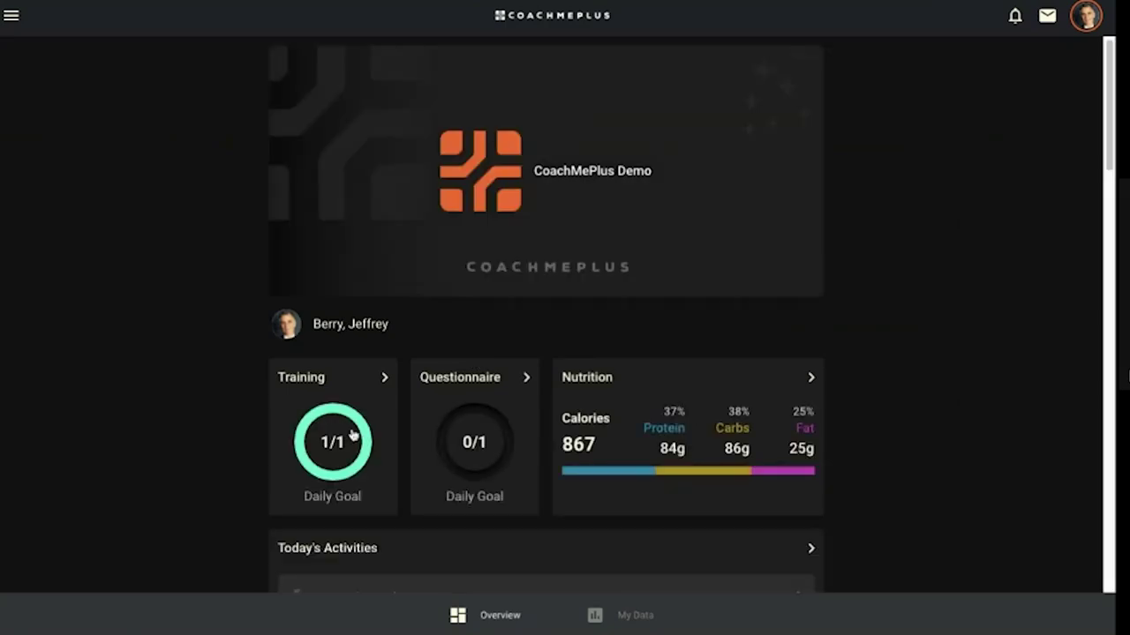
{"action": "scroll", "coordinate": [352, 434], "scroll_direction": "down", "scroll_amount": 2}
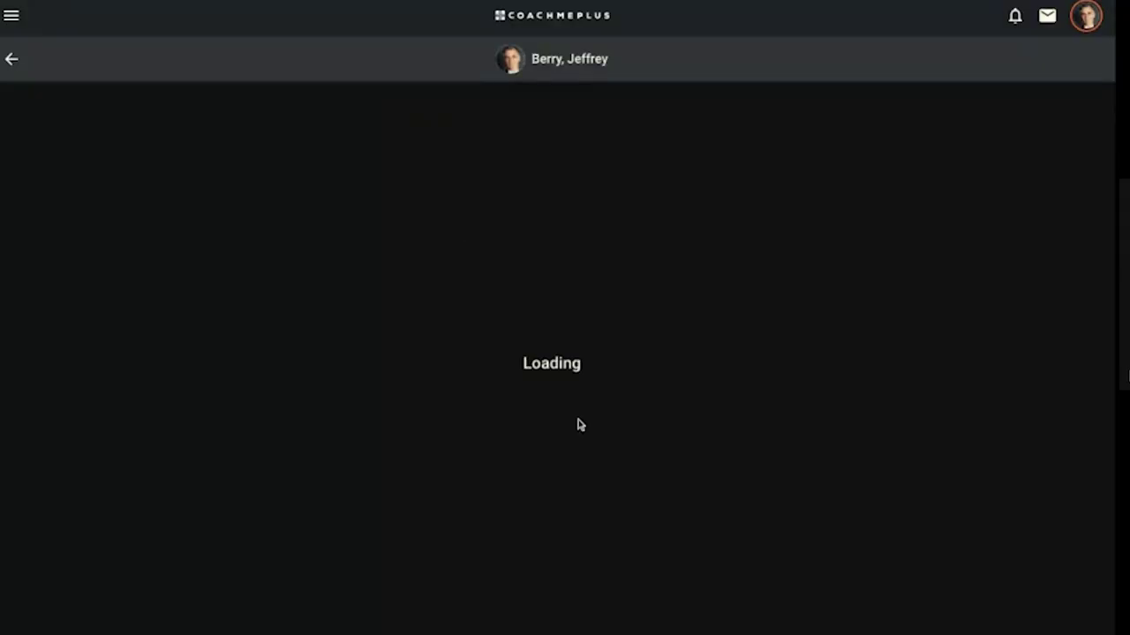
Step: Rate sleep 3, physical recovery 4, mood 3, mental alertness 4 and muscle soreness 4
{"action": "scroll", "coordinate": [579, 425], "scroll_direction": "down", "scroll_amount": 1}
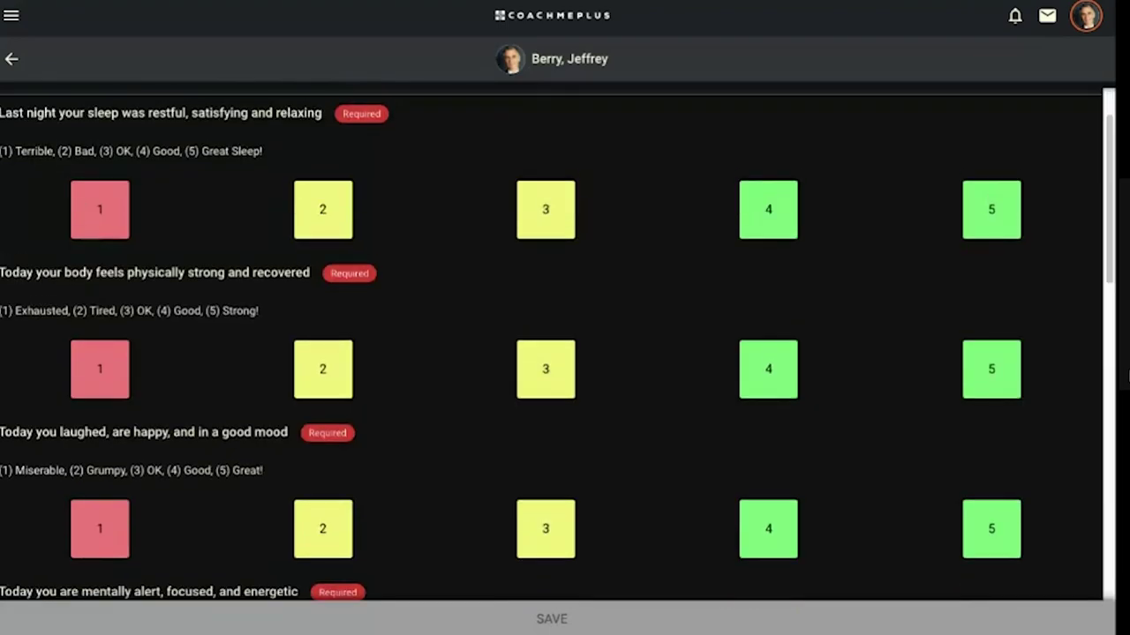
{"action": "left_click", "coordinate": [529, 205]}
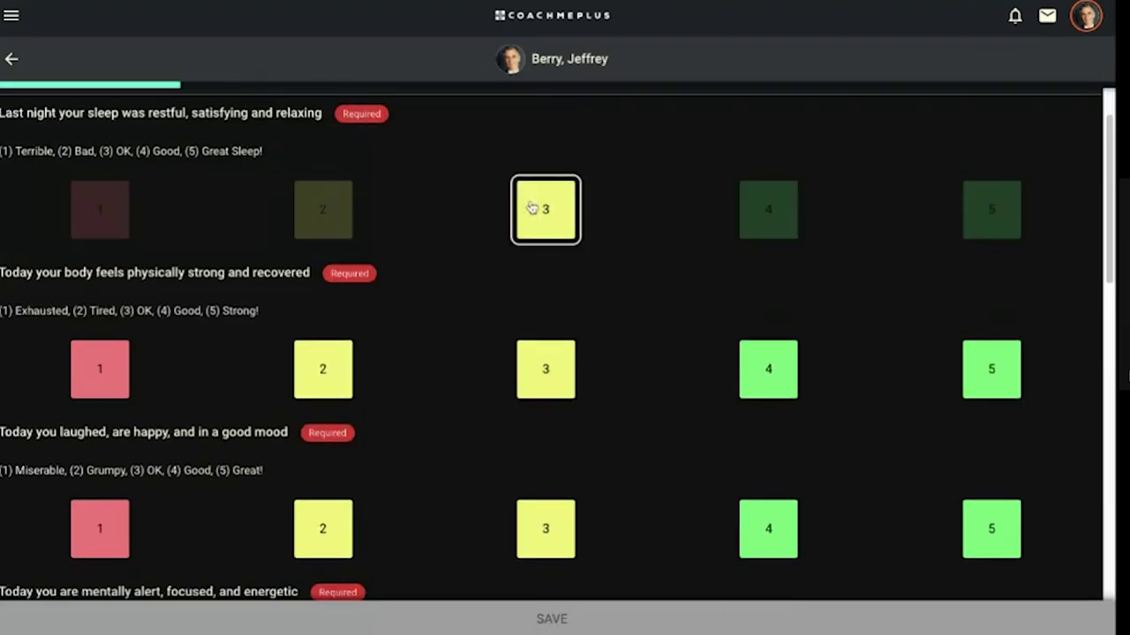
{"action": "left_click", "coordinate": [764, 365]}
{"action": "left_click", "coordinate": [575, 521]}
{"action": "scroll", "coordinate": [573, 522], "scroll_direction": "down", "scroll_amount": 3}
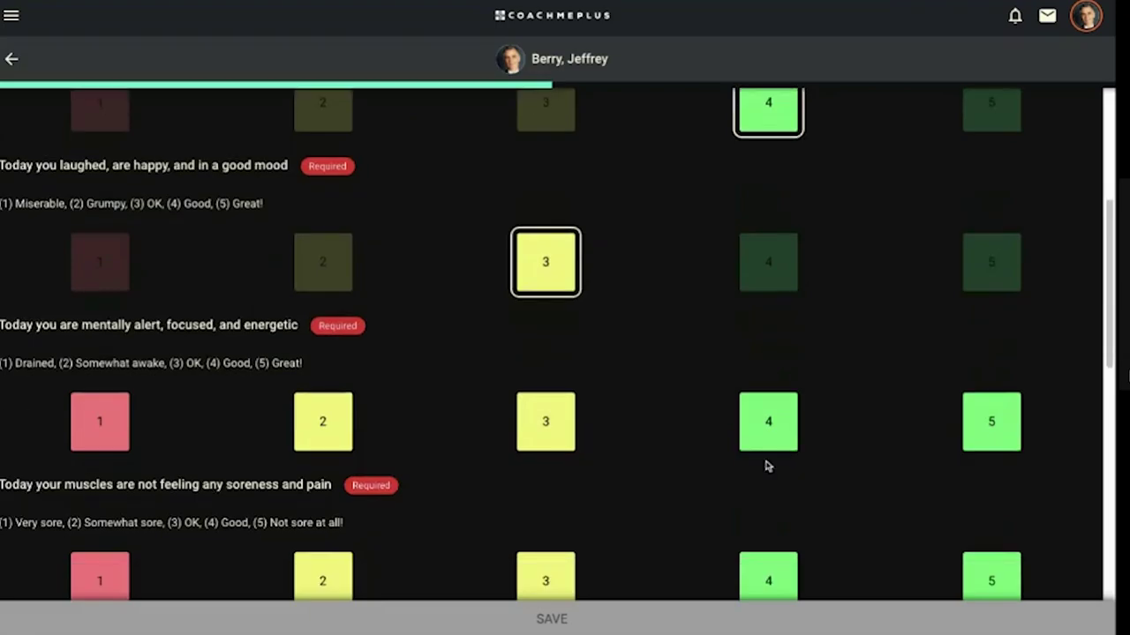
{"action": "left_click", "coordinate": [767, 450]}
{"action": "left_click", "coordinate": [772, 581]}
Step: On the body map, mark chest soreness 3 and 7 and shoulder soreness 8
{"action": "scroll", "coordinate": [772, 583], "scroll_direction": "down", "scroll_amount": 3}
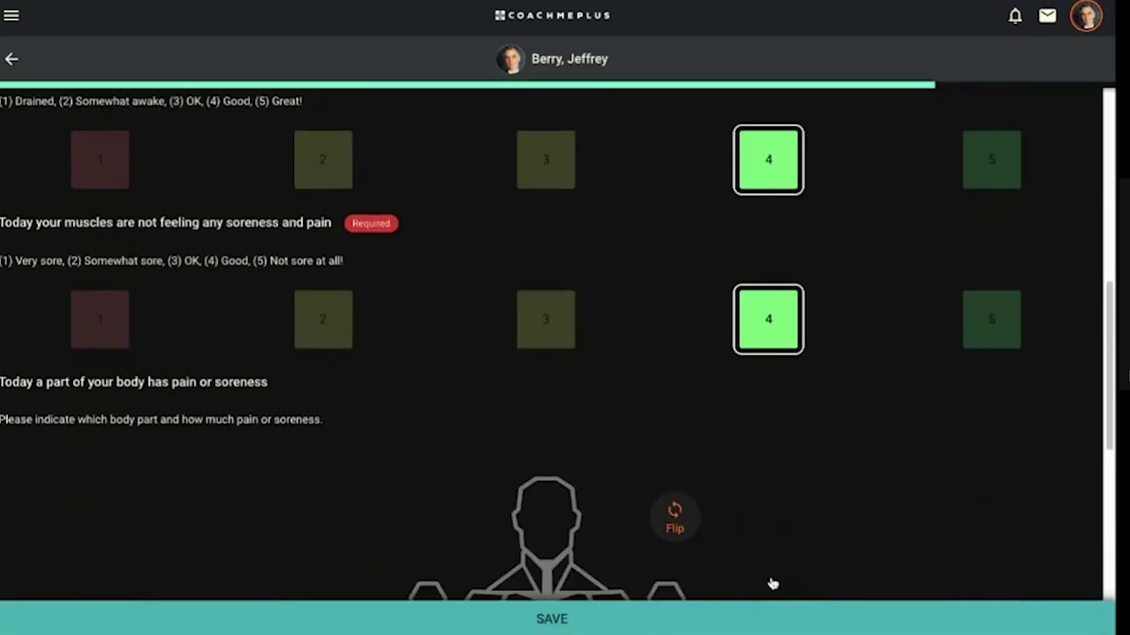
{"action": "scroll", "coordinate": [772, 583], "scroll_direction": "down", "scroll_amount": 3}
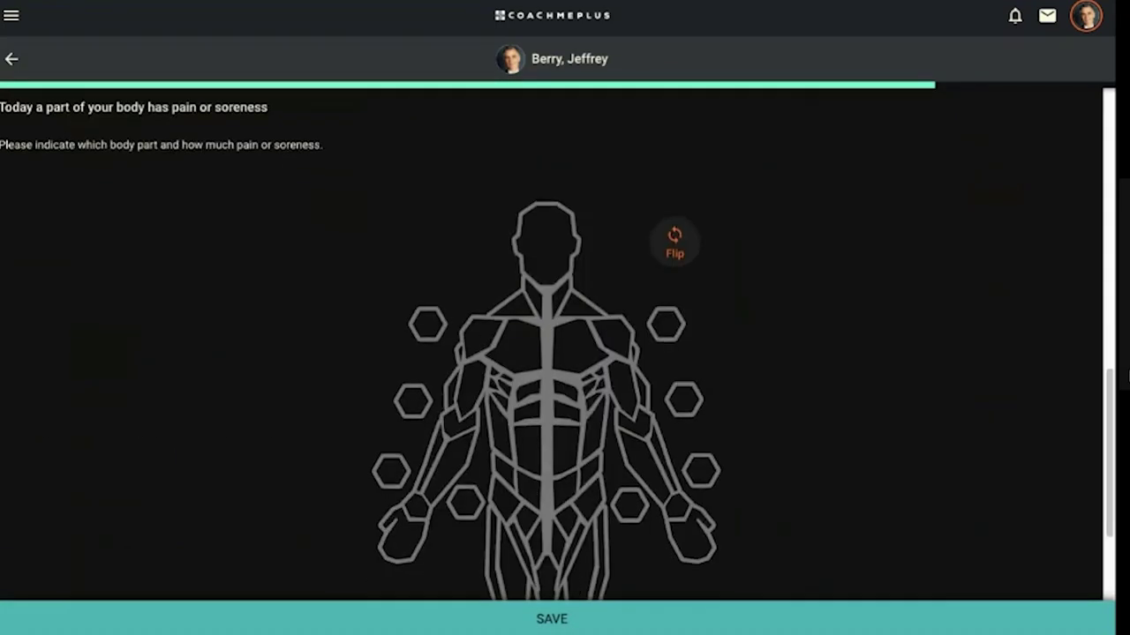
{"action": "scroll", "coordinate": [704, 179], "scroll_direction": "down", "scroll_amount": 1}
{"action": "left_click", "coordinate": [588, 265]}
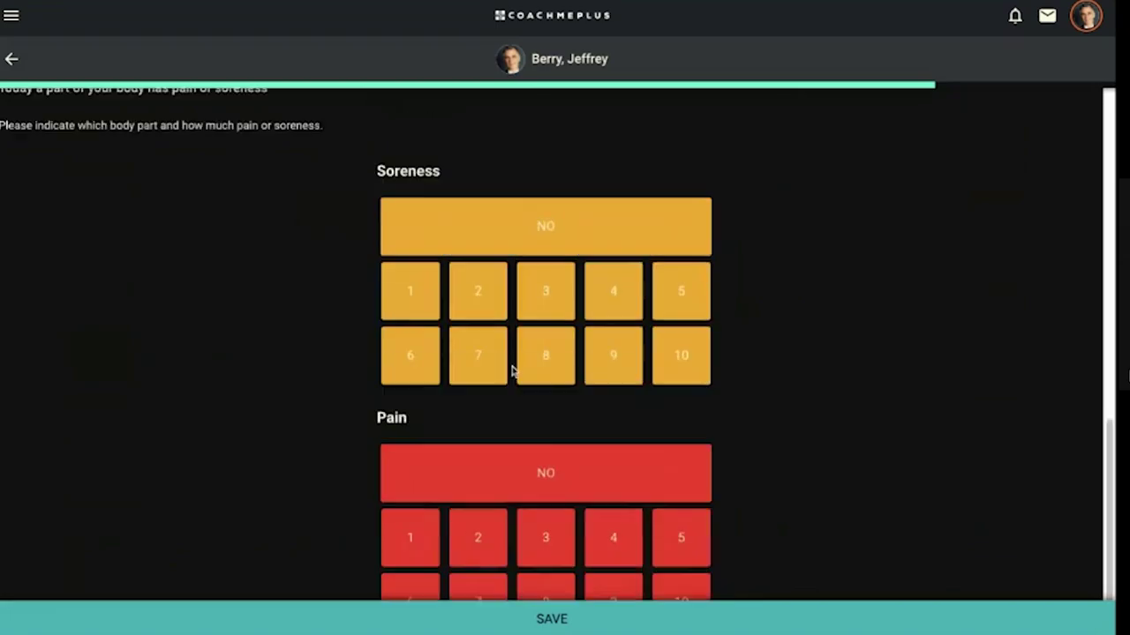
{"action": "left_click", "coordinate": [545, 325]}
{"action": "left_click", "coordinate": [544, 326]}
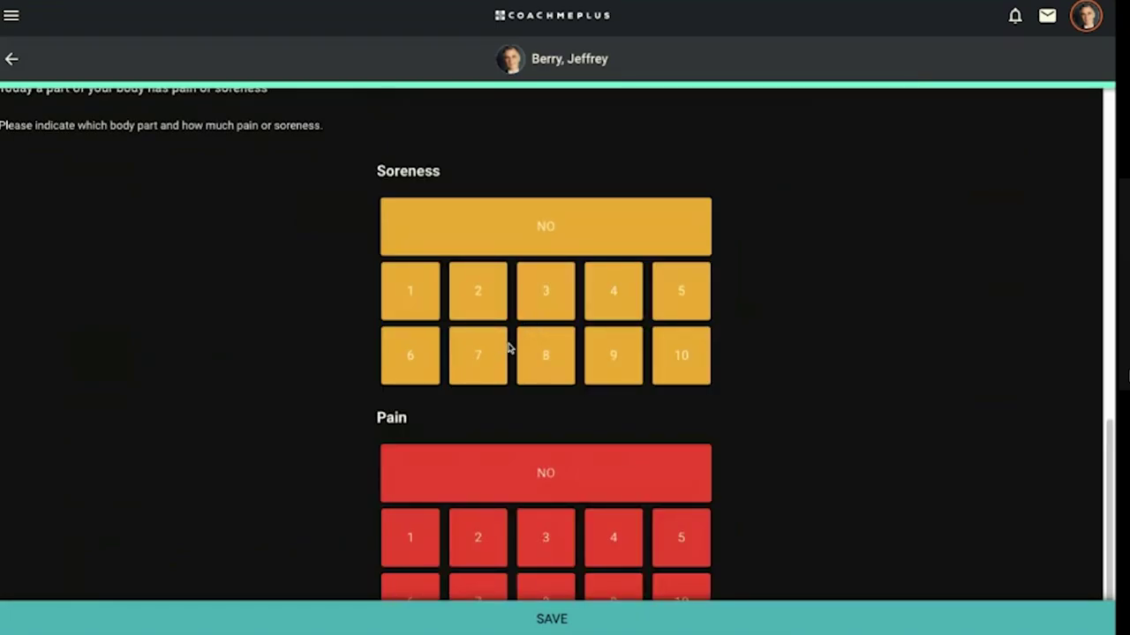
{"action": "left_click", "coordinate": [508, 350]}
{"action": "left_click", "coordinate": [481, 307]}
{"action": "left_click", "coordinate": [541, 353]}
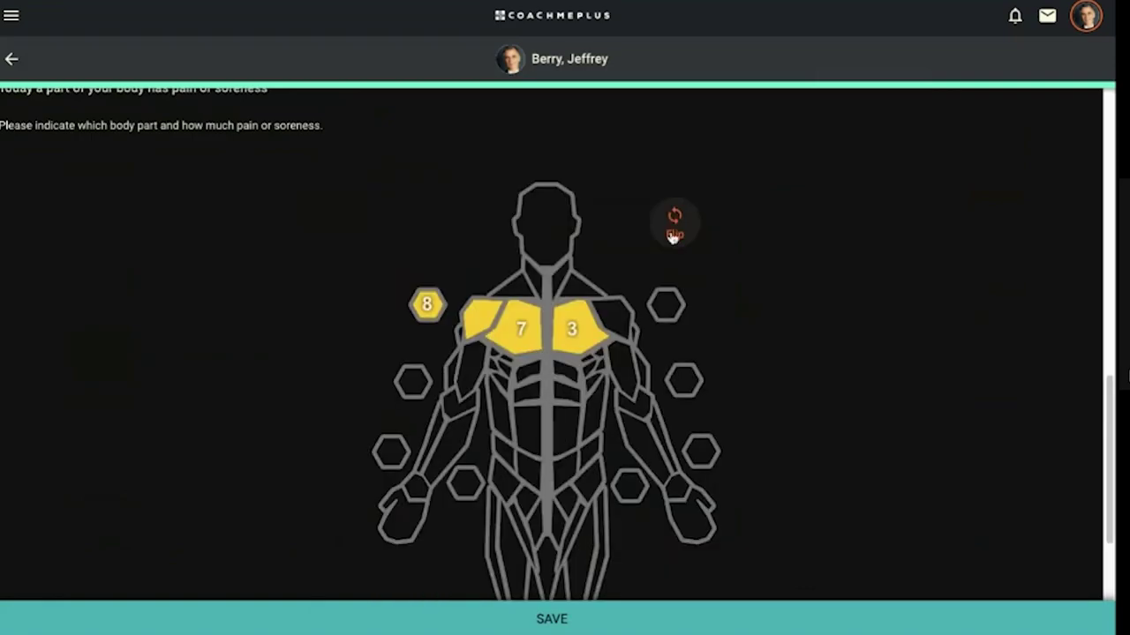
Step: Save the wellness questionnaire answers
{"action": "scroll", "coordinate": [835, 156], "scroll_direction": "down", "scroll_amount": 2}
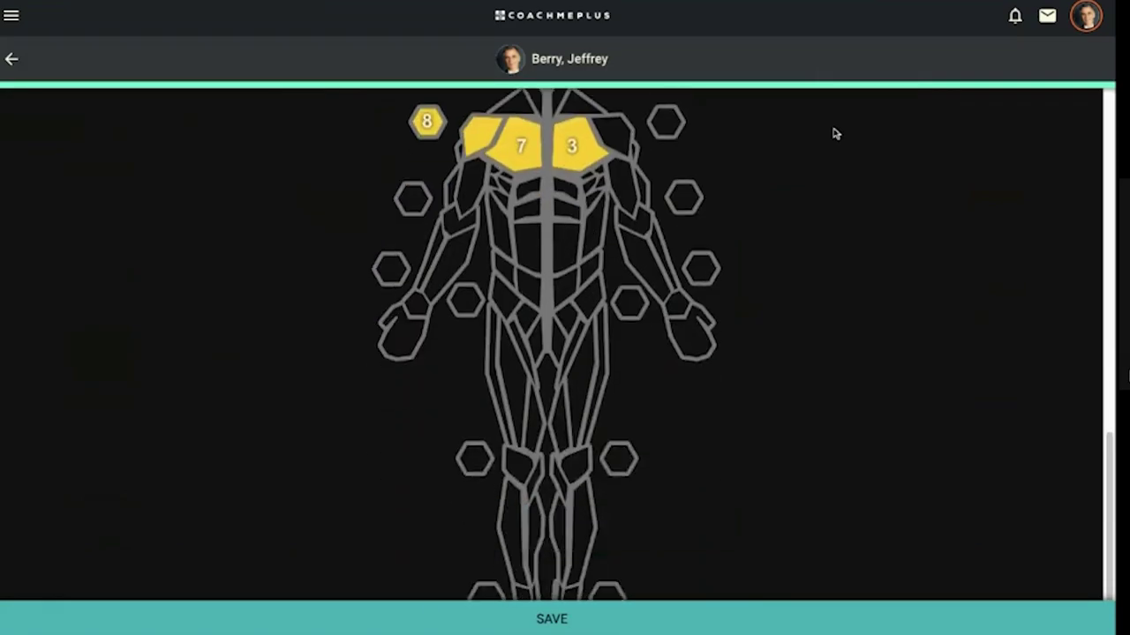
{"action": "scroll", "coordinate": [835, 133], "scroll_direction": "up", "scroll_amount": 6}
{"action": "scroll", "coordinate": [835, 134], "scroll_direction": "up", "scroll_amount": 5}
{"action": "scroll", "coordinate": [832, 131], "scroll_direction": "down", "scroll_amount": 10}
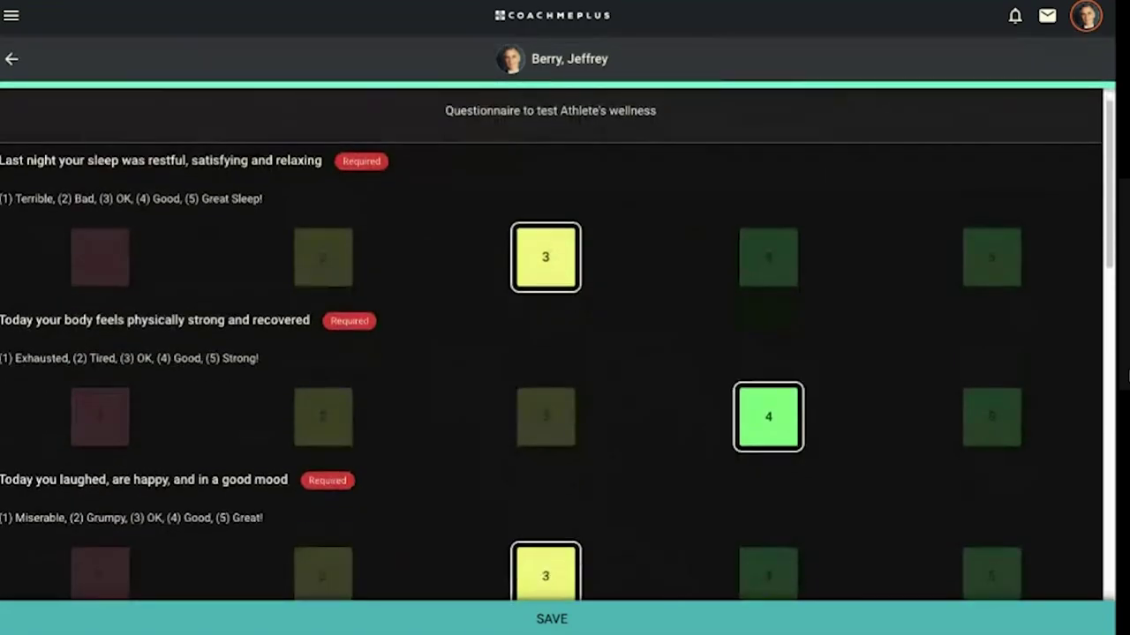
{"action": "scroll", "coordinate": [565, 344], "scroll_direction": "down", "scroll_amount": 4}
{"action": "left_click", "coordinate": [608, 626]}
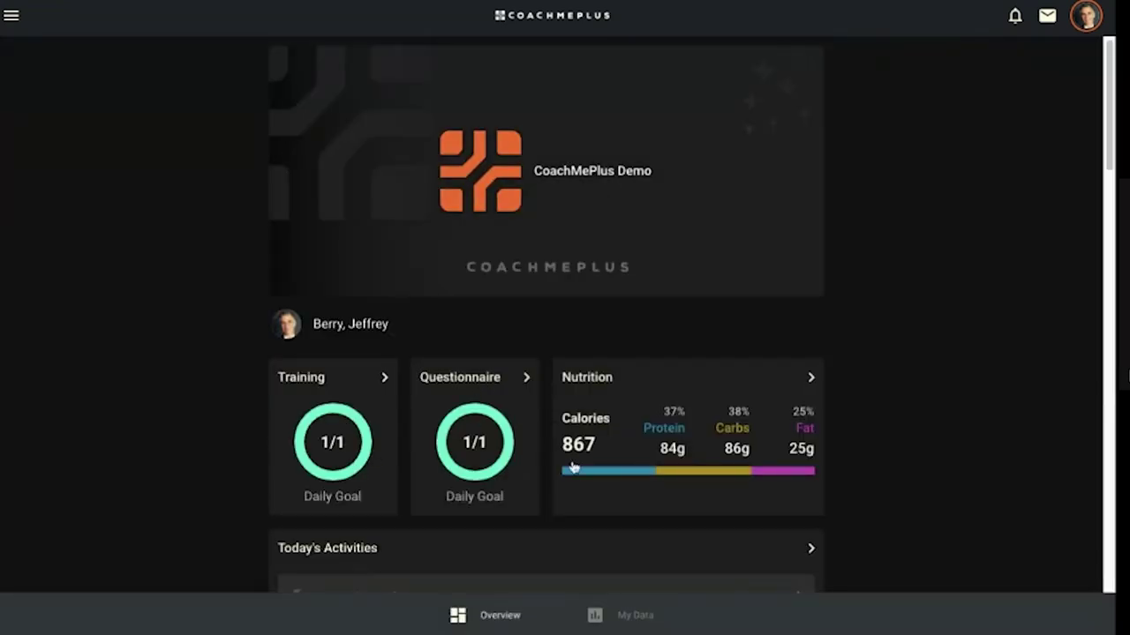
Step: View the Nutrition card macros as calories and back to percentages, then open the day's meal log
{"action": "scroll", "coordinate": [395, 457], "scroll_direction": "down", "scroll_amount": 2}
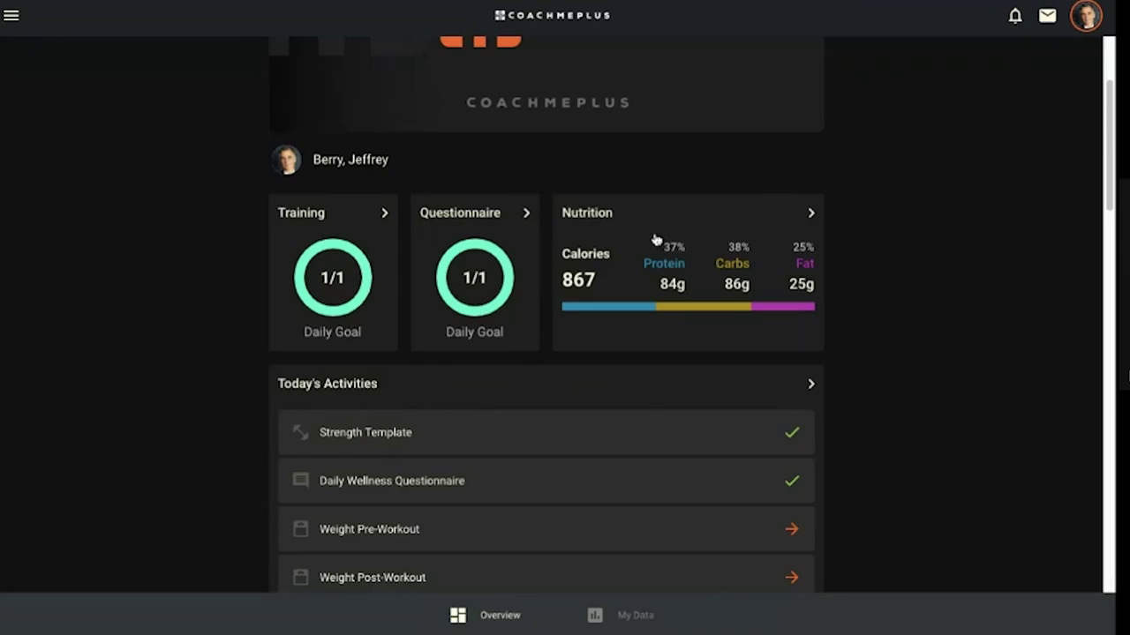
{"action": "scroll", "coordinate": [600, 322], "scroll_direction": "down", "scroll_amount": 1}
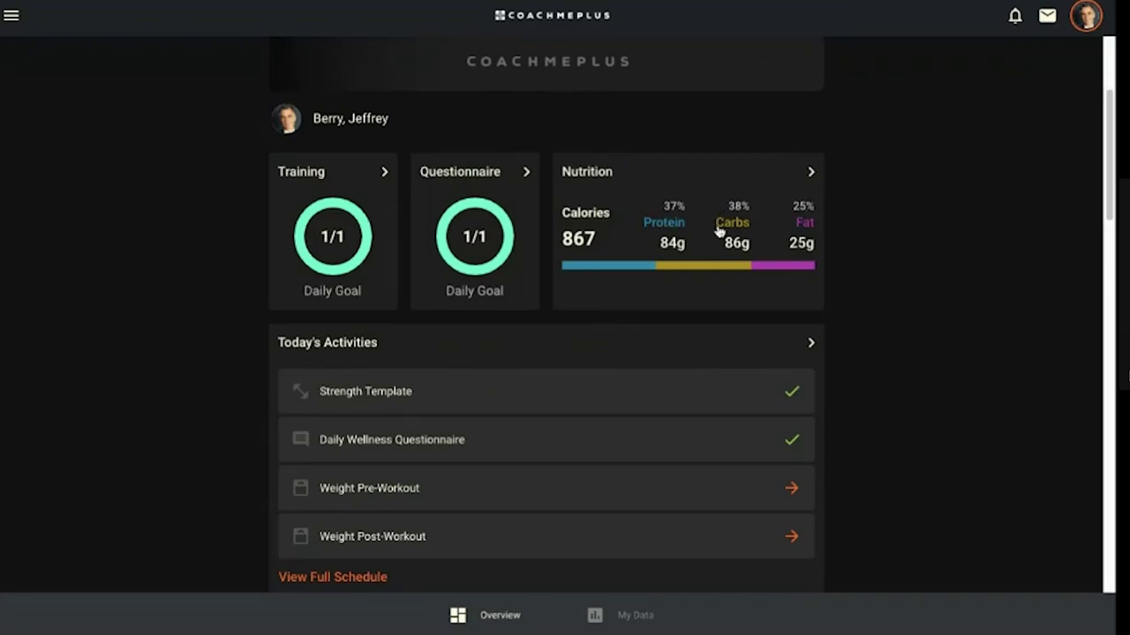
{"action": "left_click", "coordinate": [700, 229]}
{"action": "left_click", "coordinate": [701, 239]}
{"action": "left_click", "coordinate": [594, 171]}
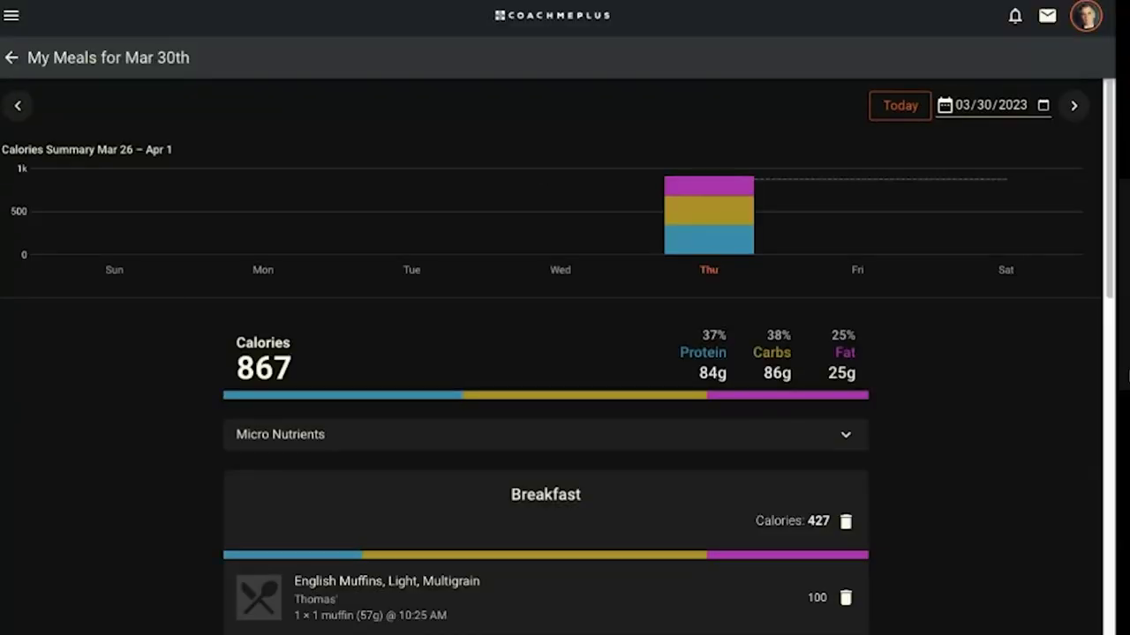
Step: Search 'chicken', choose the plain chicken common food, and add 3 servings to Dinner
{"action": "scroll", "coordinate": [992, 461], "scroll_direction": "down", "scroll_amount": 10}
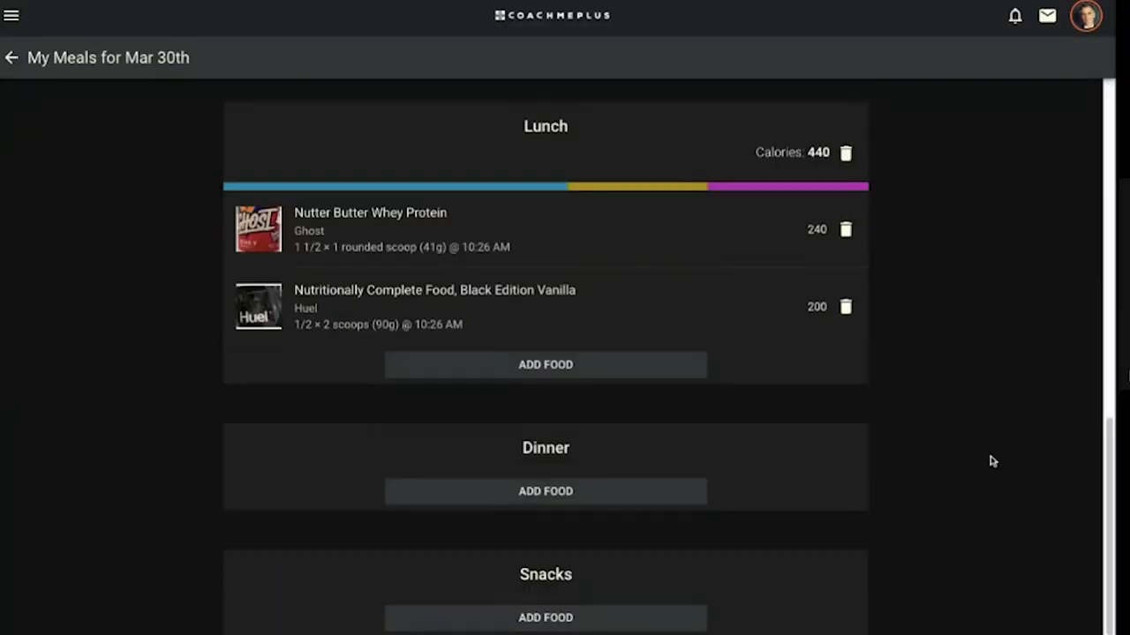
{"action": "left_click", "coordinate": [612, 495]}
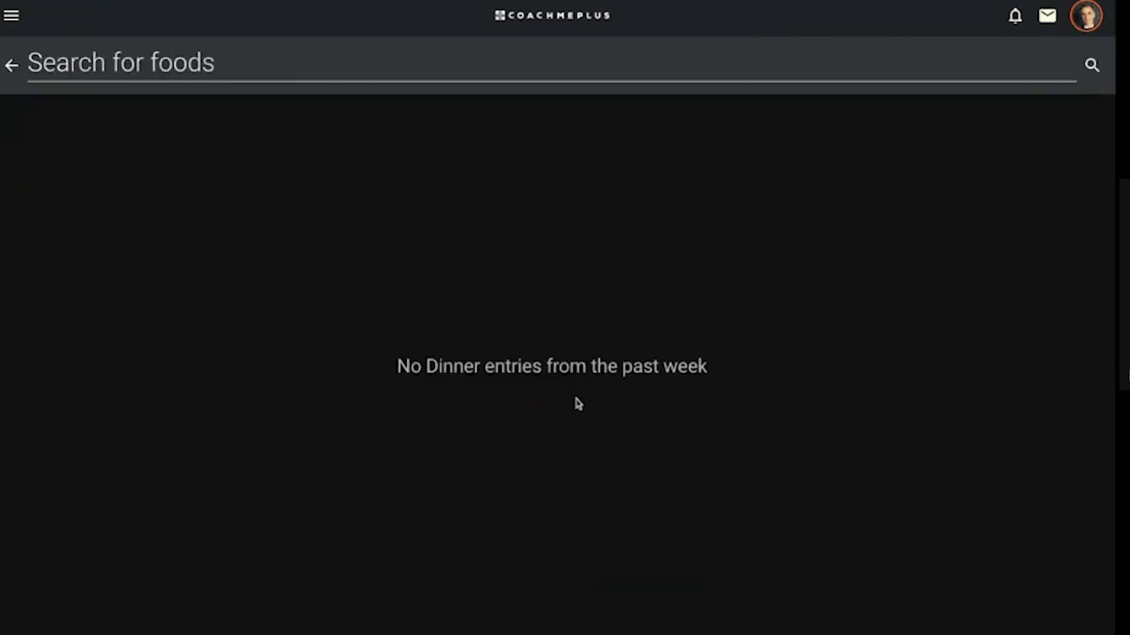
{"action": "left_click", "coordinate": [485, 63]}
{"action": "type", "text": "chicken"}
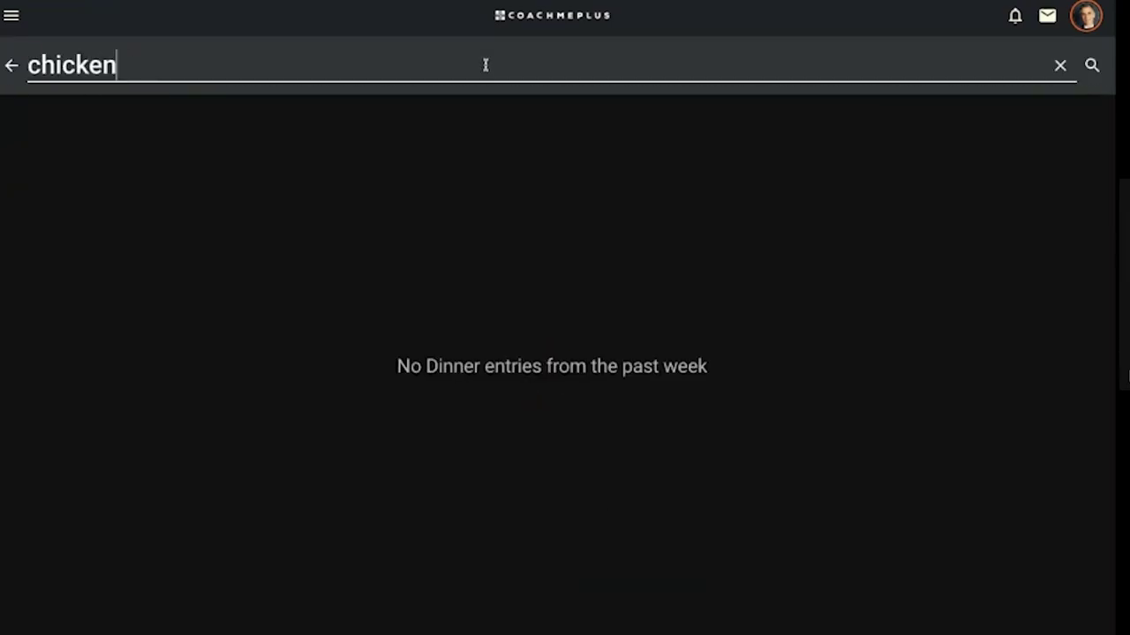
{"action": "key", "text": "Return"}
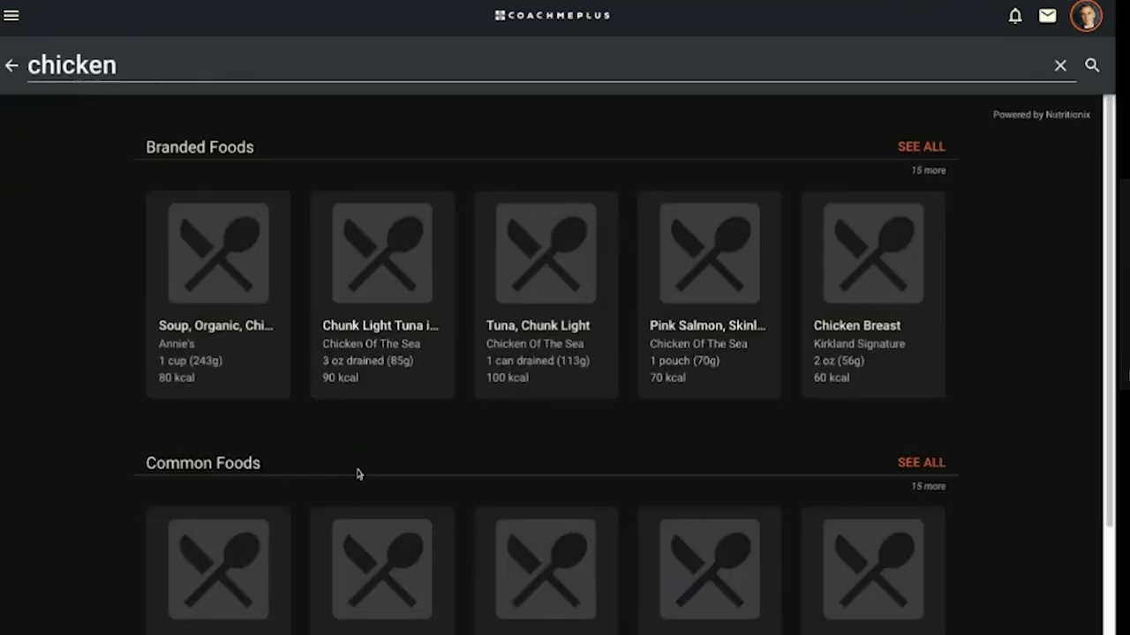
{"action": "scroll", "coordinate": [358, 474], "scroll_direction": "down", "scroll_amount": 2}
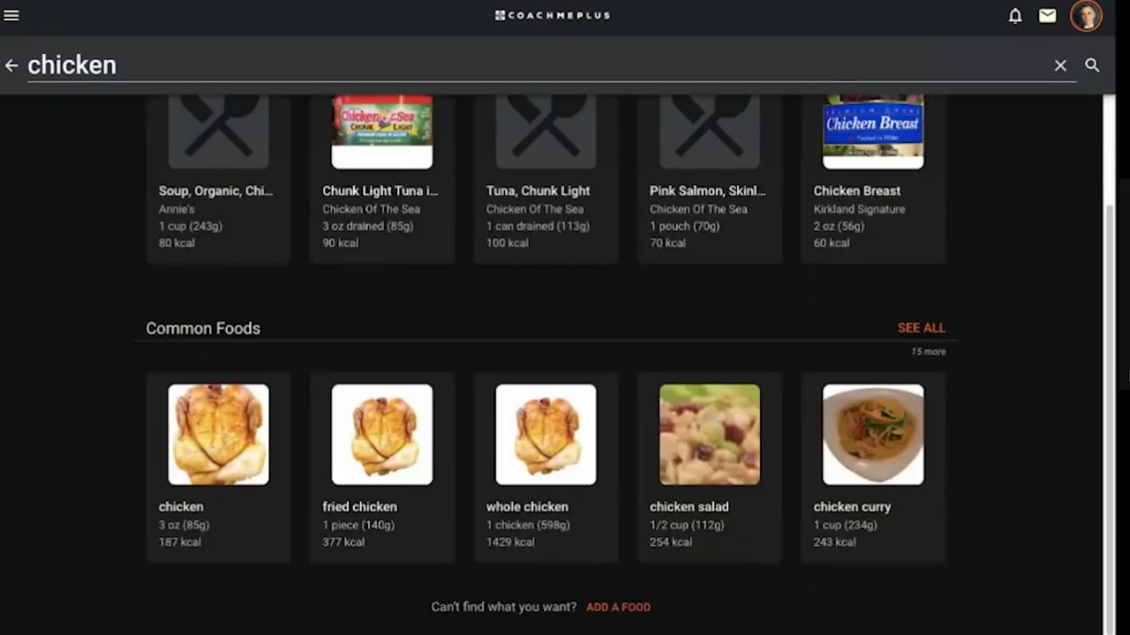
{"action": "left_click", "coordinate": [235, 468]}
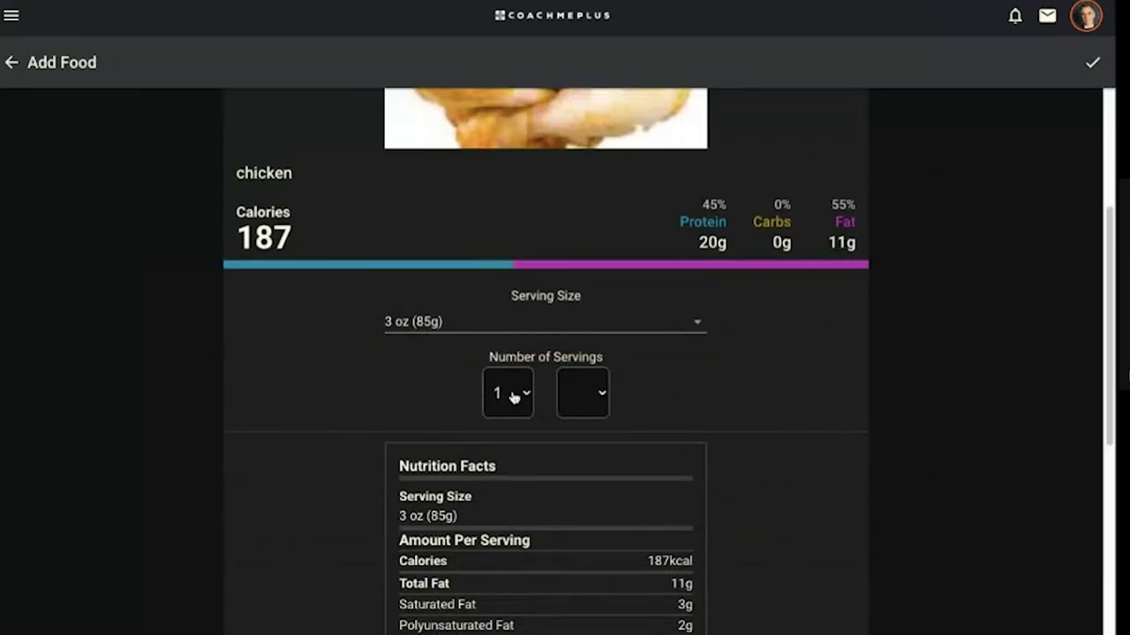
{"action": "left_click", "coordinate": [513, 397]}
{"action": "left_click", "coordinate": [513, 433]}
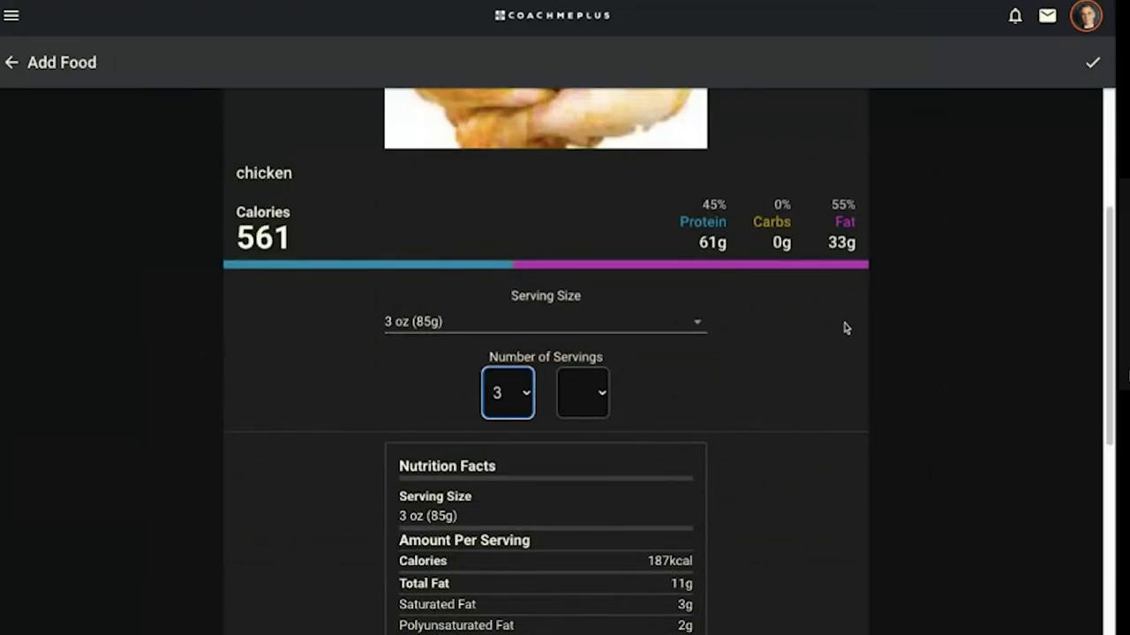
{"action": "scroll", "coordinate": [845, 329], "scroll_direction": "down", "scroll_amount": 5}
{"action": "scroll", "coordinate": [845, 328], "scroll_direction": "up", "scroll_amount": 5}
{"action": "left_click", "coordinate": [1093, 62]}
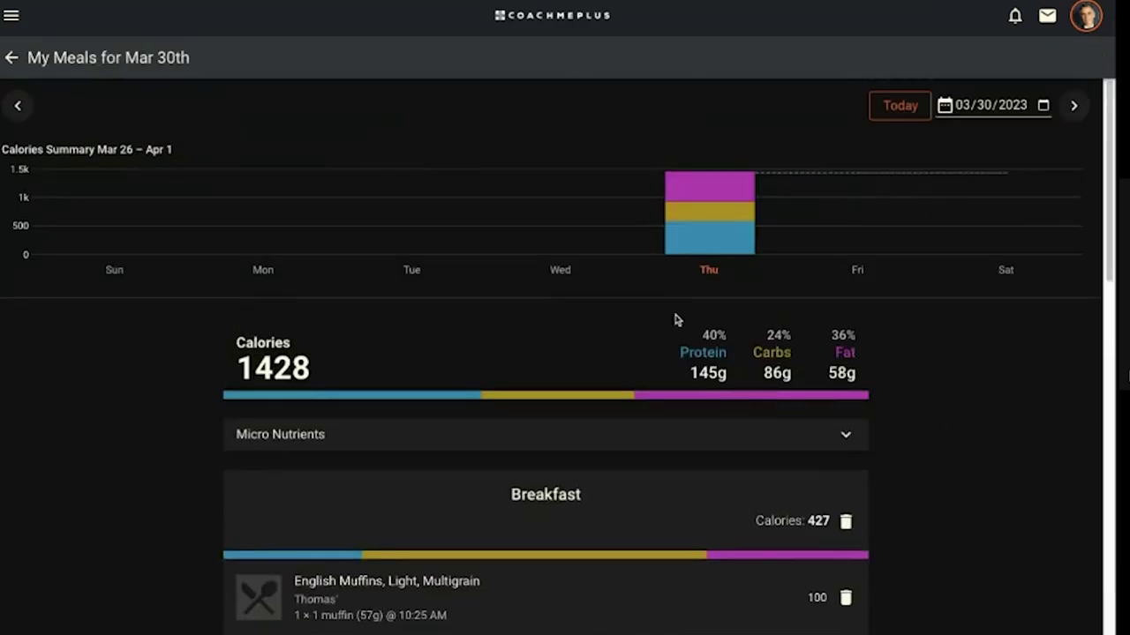
Step: Toggle the meal page's macro figures between calories and percentages several times
{"action": "left_click", "coordinate": [732, 354]}
{"action": "left_click", "coordinate": [731, 354]}
{"action": "left_click", "coordinate": [732, 354]}
{"action": "left_click", "coordinate": [732, 355]}
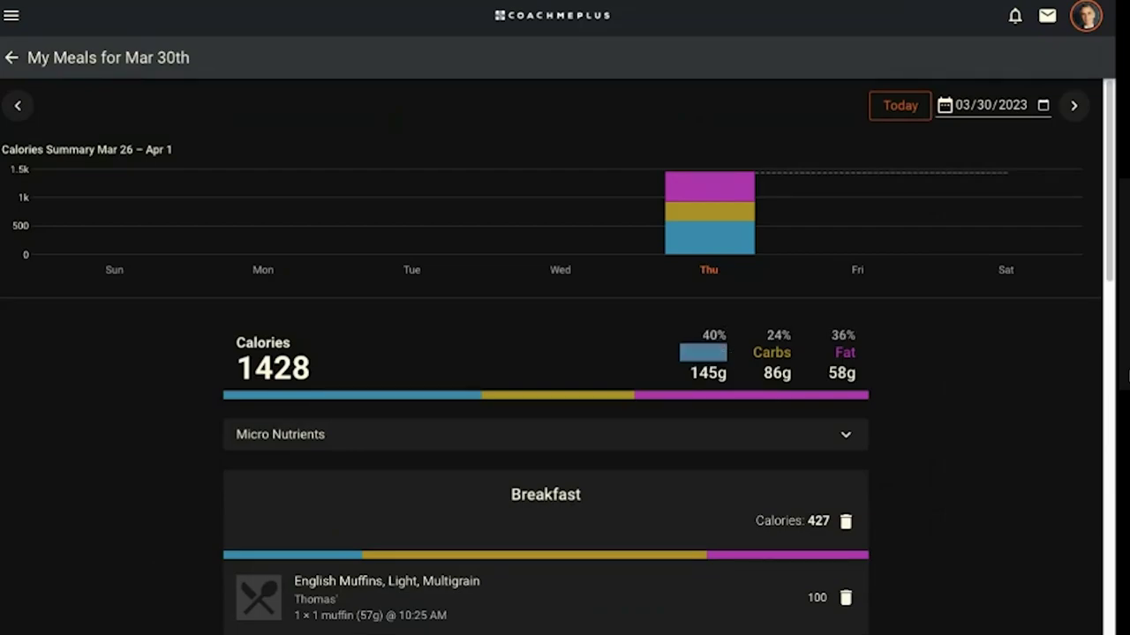
{"action": "left_click", "coordinate": [757, 369]}
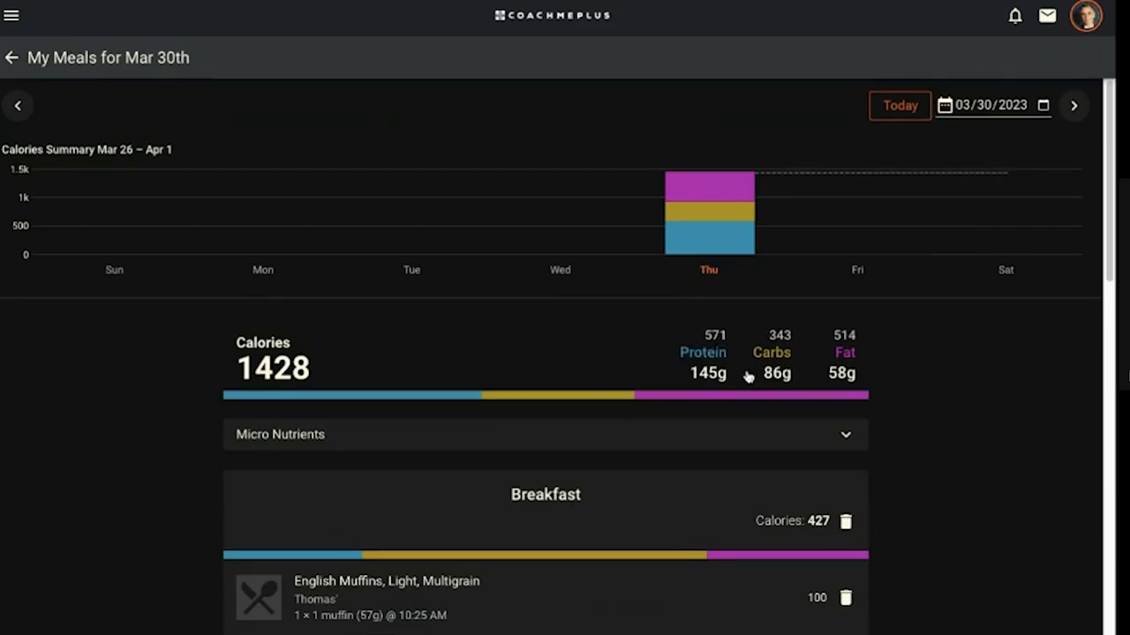
{"action": "left_click", "coordinate": [746, 373]}
{"action": "scroll", "coordinate": [745, 377], "scroll_direction": "down", "scroll_amount": 2}
{"action": "scroll", "coordinate": [745, 377], "scroll_direction": "up", "scroll_amount": 3}
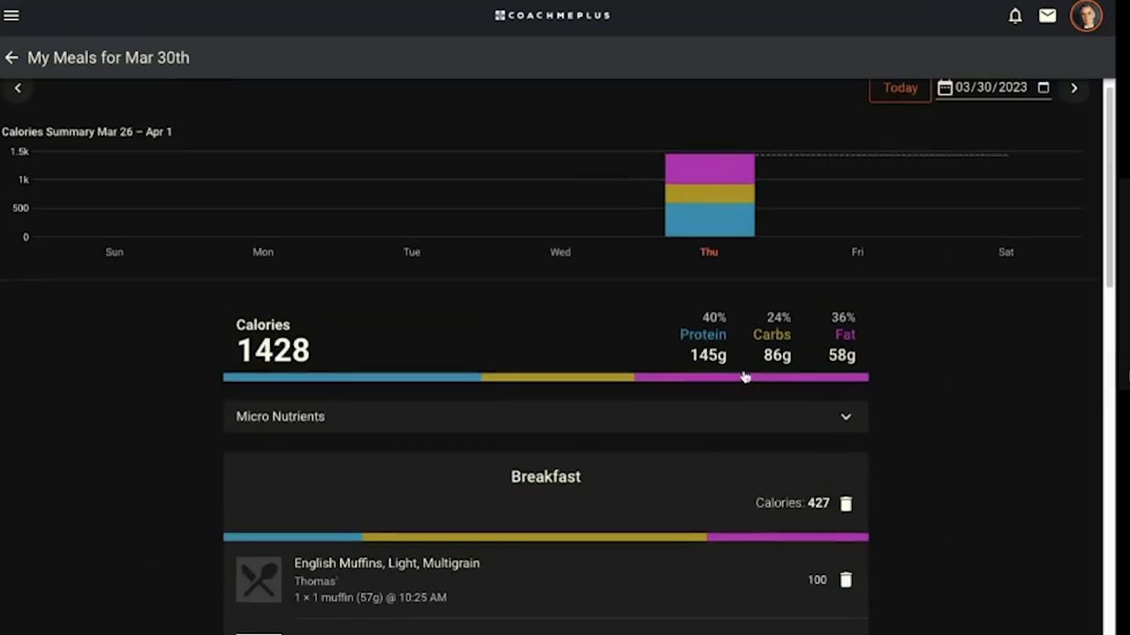
Step: Expand the Micro Nutrients vitamin and mineral breakdown, review it, and collapse it
{"action": "scroll", "coordinate": [745, 377], "scroll_direction": "down", "scroll_amount": 2}
{"action": "left_click", "coordinate": [735, 302]}
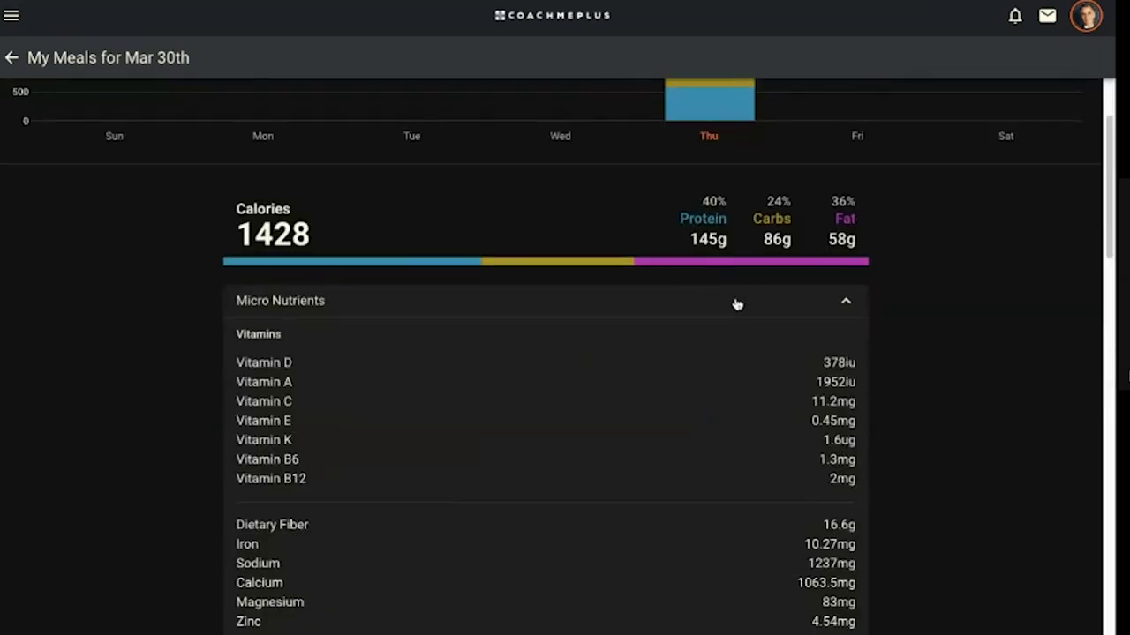
{"action": "scroll", "coordinate": [735, 305], "scroll_direction": "down", "scroll_amount": 5}
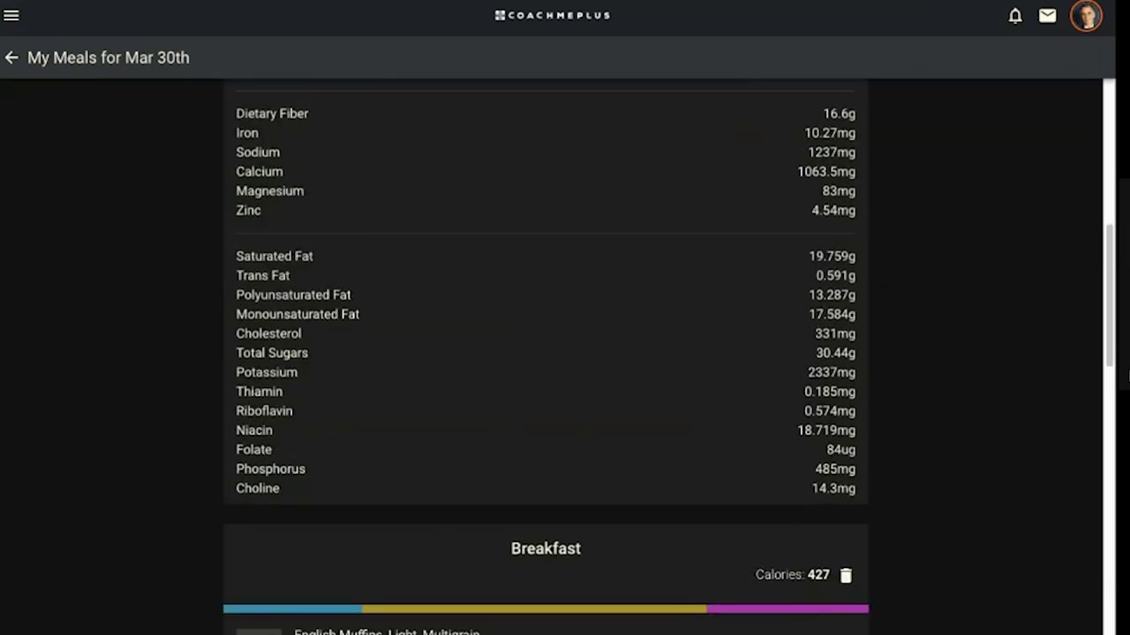
{"action": "scroll", "coordinate": [736, 274], "scroll_direction": "up", "scroll_amount": 3}
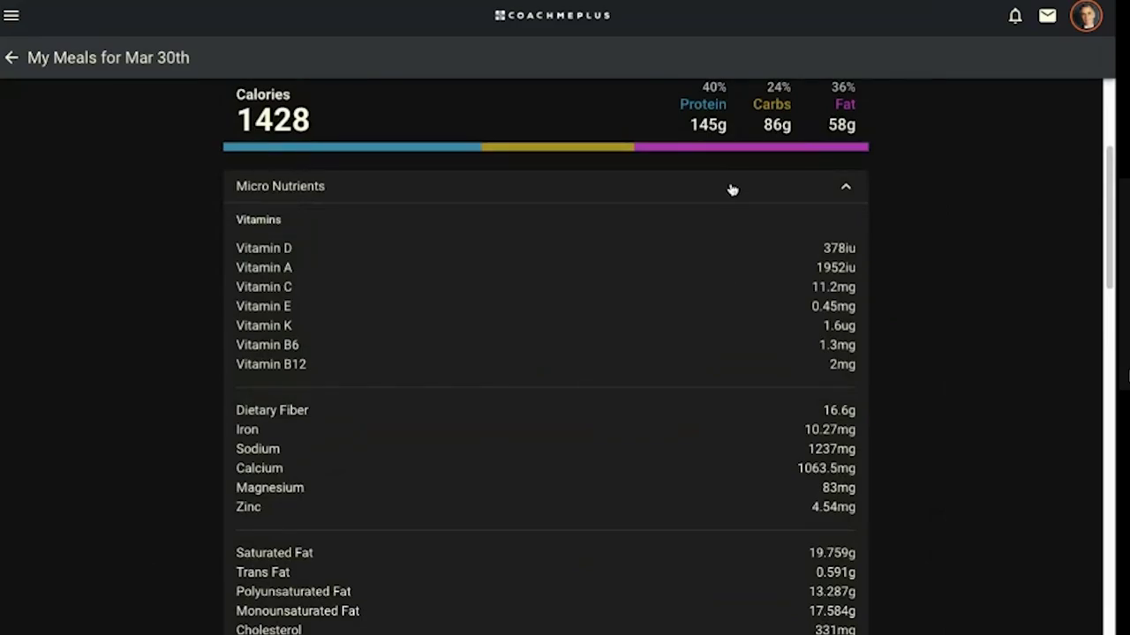
{"action": "left_click", "coordinate": [731, 188]}
Step: Scroll through Breakfast, then return to the athlete overview dashboard
{"action": "scroll", "coordinate": [719, 195], "scroll_direction": "up", "scroll_amount": 3}
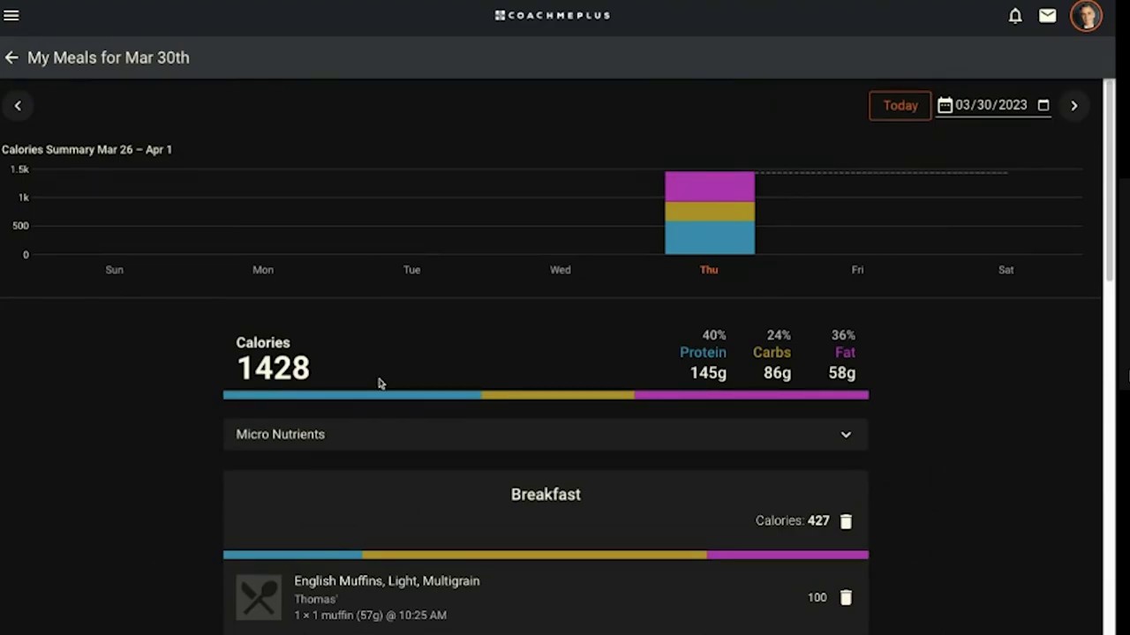
{"action": "scroll", "coordinate": [532, 397], "scroll_direction": "down", "scroll_amount": 3}
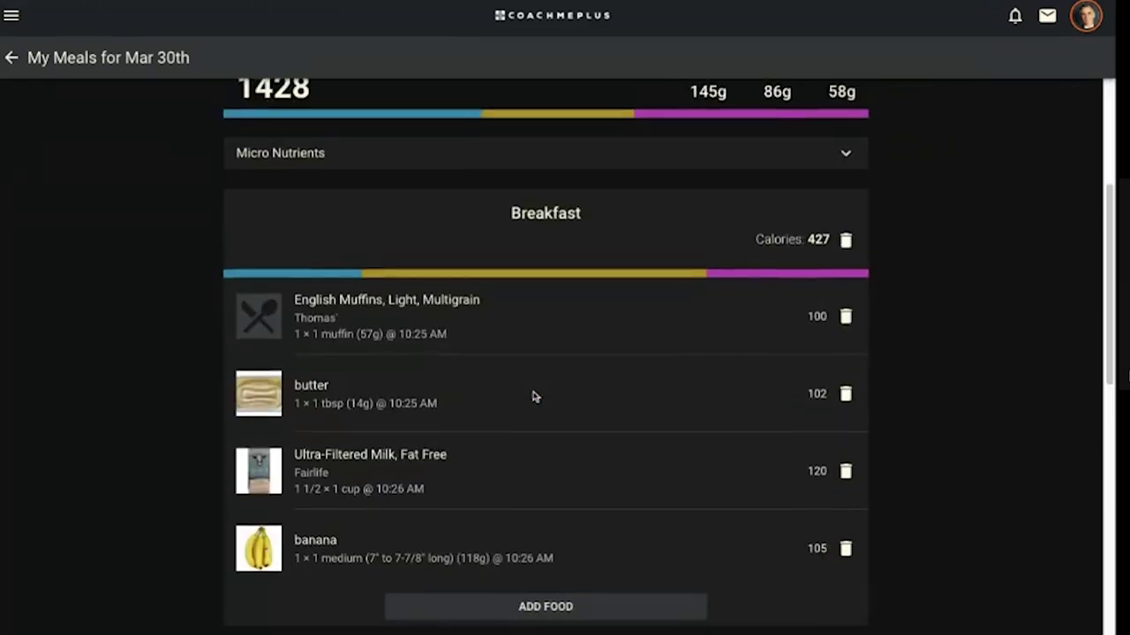
{"action": "scroll", "coordinate": [532, 396], "scroll_direction": "up", "scroll_amount": 3}
{"action": "left_click", "coordinate": [13, 57]}
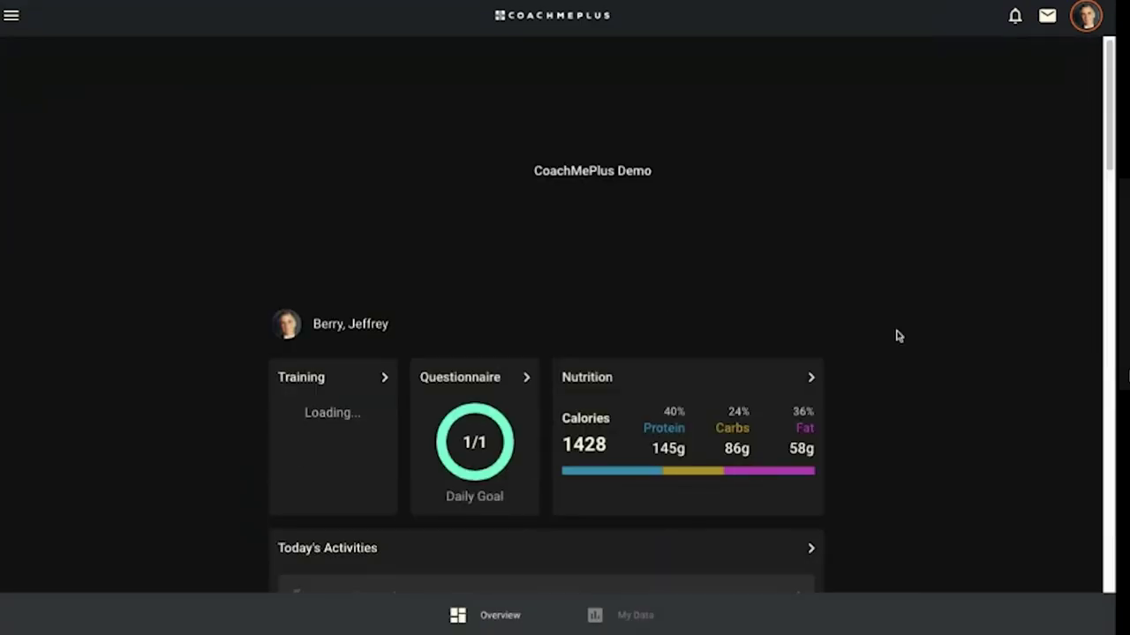
{"action": "scroll", "coordinate": [896, 334], "scroll_direction": "down", "scroll_amount": 5}
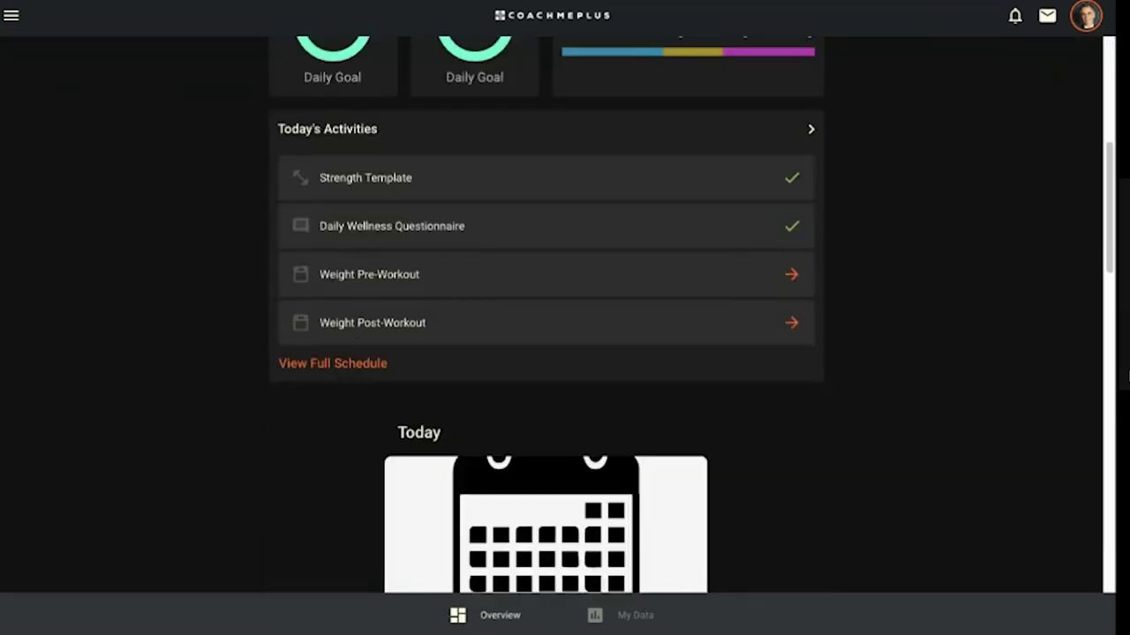
{"action": "scroll", "coordinate": [545, 353], "scroll_direction": "down", "scroll_amount": 10}
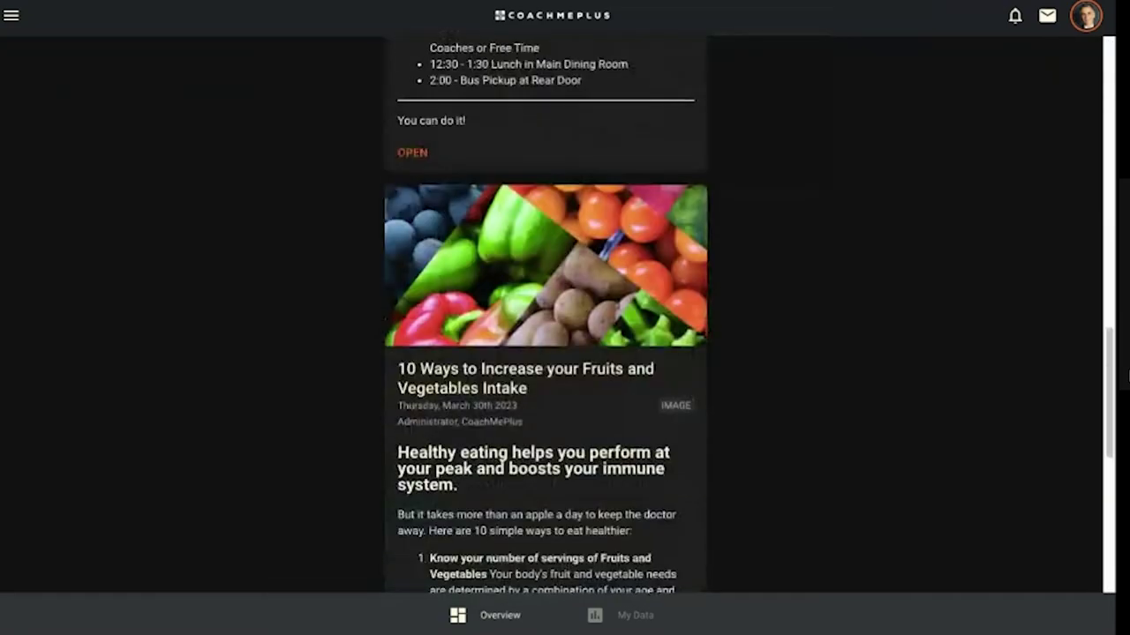
{"action": "scroll", "coordinate": [545, 353], "scroll_direction": "down", "scroll_amount": 6}
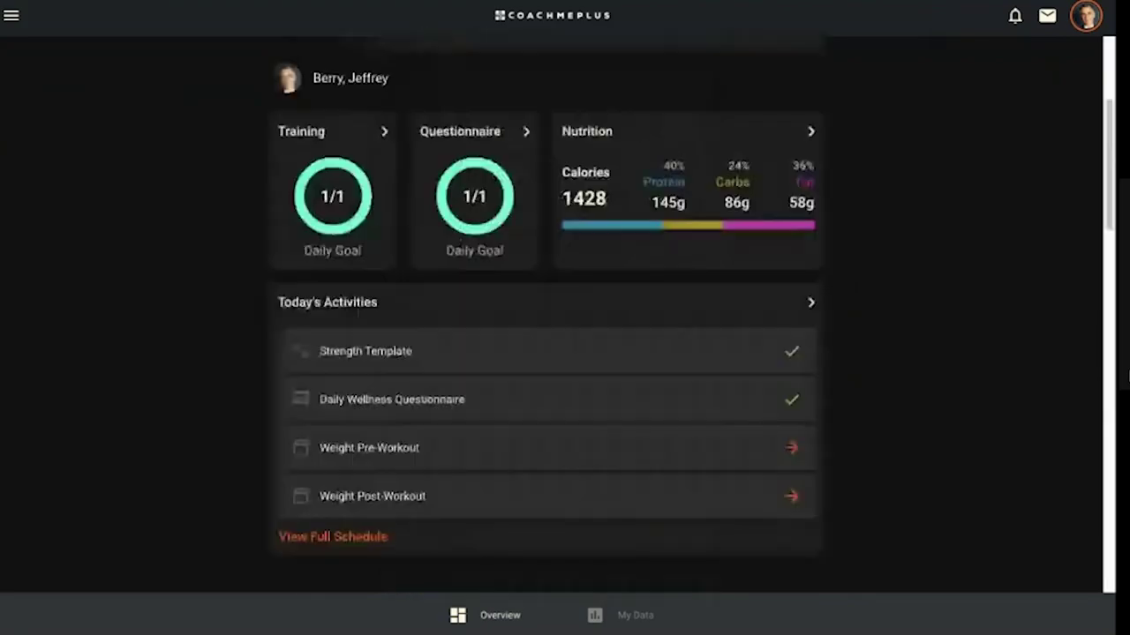
{"action": "scroll", "coordinate": [546, 353], "scroll_direction": "up", "scroll_amount": 3}
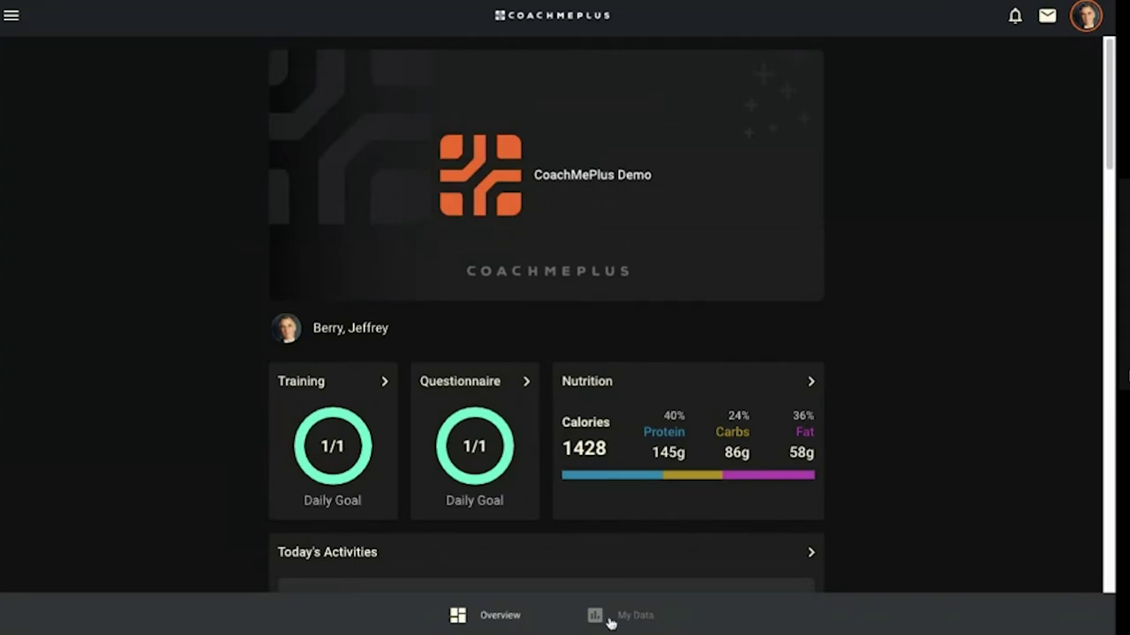
{"action": "left_click", "coordinate": [608, 618]}
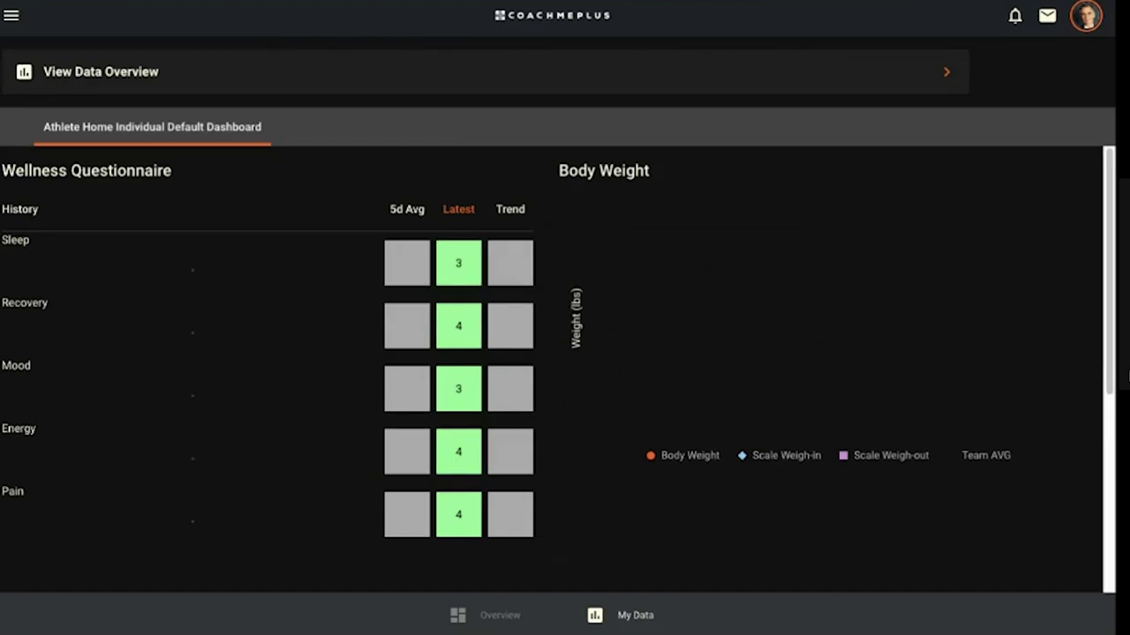
{"action": "scroll", "coordinate": [798, 494], "scroll_direction": "down", "scroll_amount": 4}
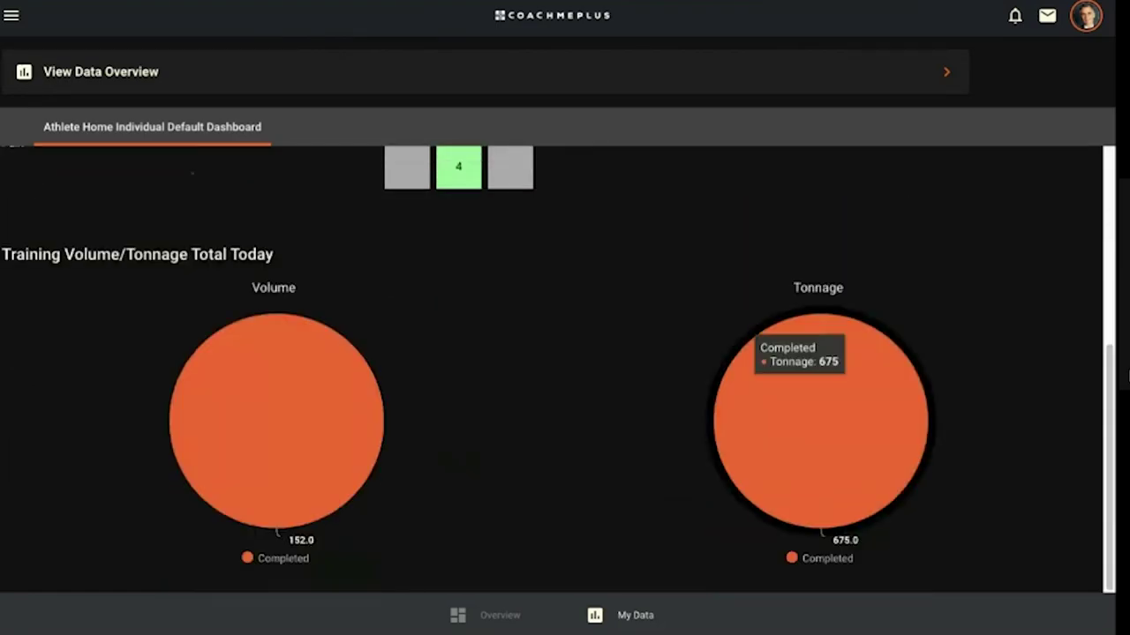
{"action": "scroll", "coordinate": [798, 494], "scroll_direction": "up", "scroll_amount": 2}
{"action": "scroll", "coordinate": [794, 402], "scroll_direction": "up", "scroll_amount": 3}
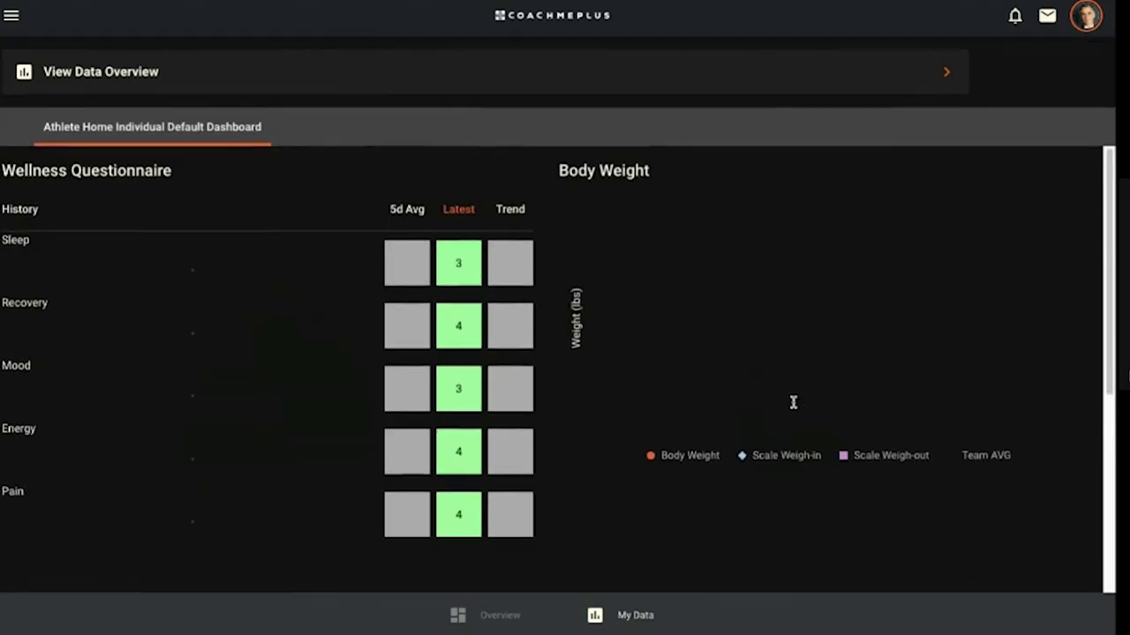
{"action": "scroll", "coordinate": [794, 403], "scroll_direction": "down", "scroll_amount": 3}
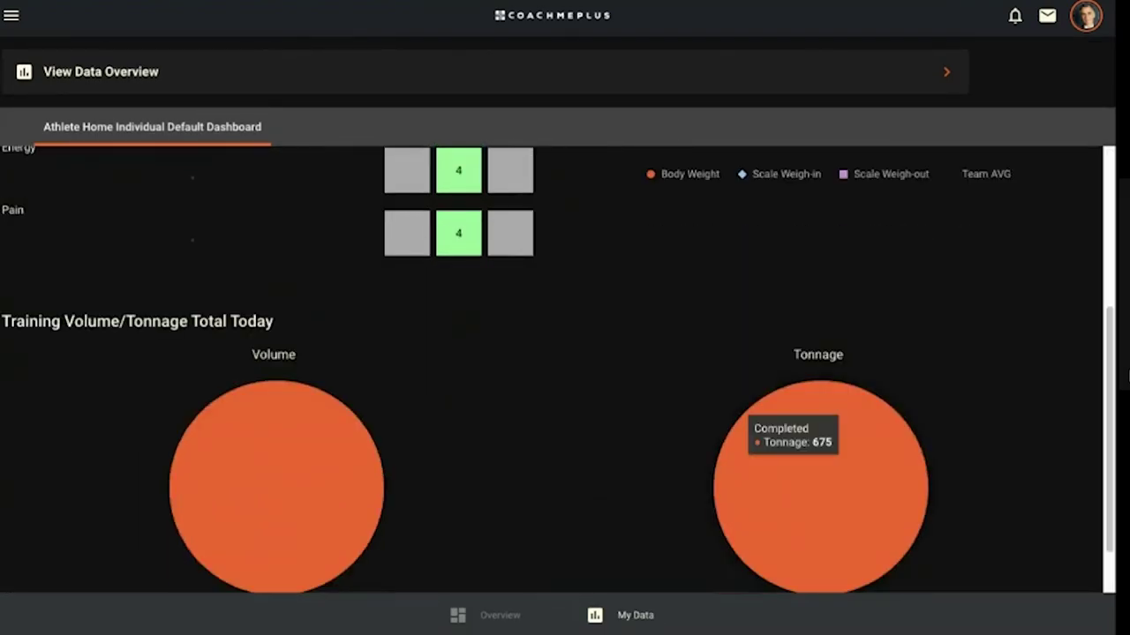
{"action": "scroll", "coordinate": [793, 403], "scroll_direction": "up", "scroll_amount": 1}
{"action": "scroll", "coordinate": [794, 403], "scroll_direction": "up", "scroll_amount": 3}
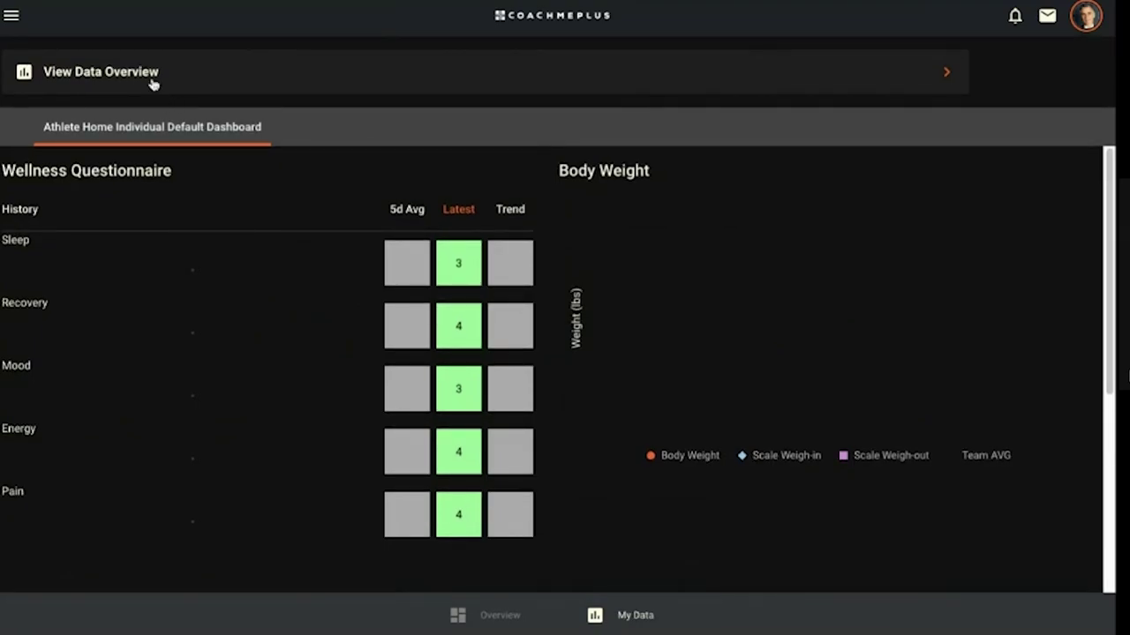
Step: Open the My Data overview with wellness scores and body weight, then return to the dashboards
{"action": "left_click", "coordinate": [259, 84]}
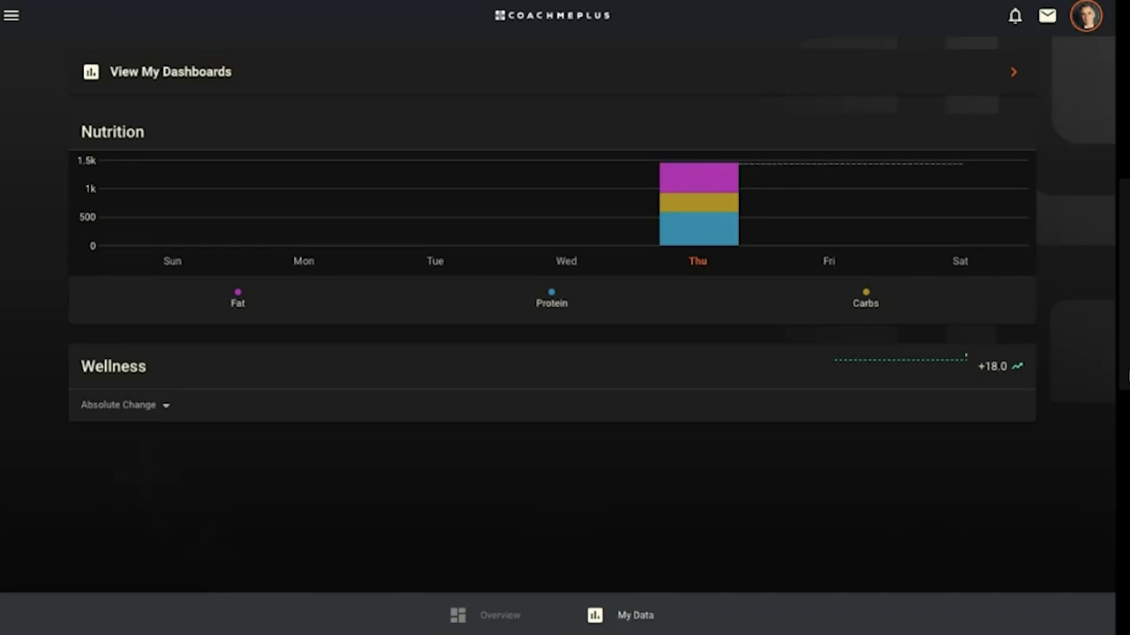
{"action": "left_click", "coordinate": [262, 83]}
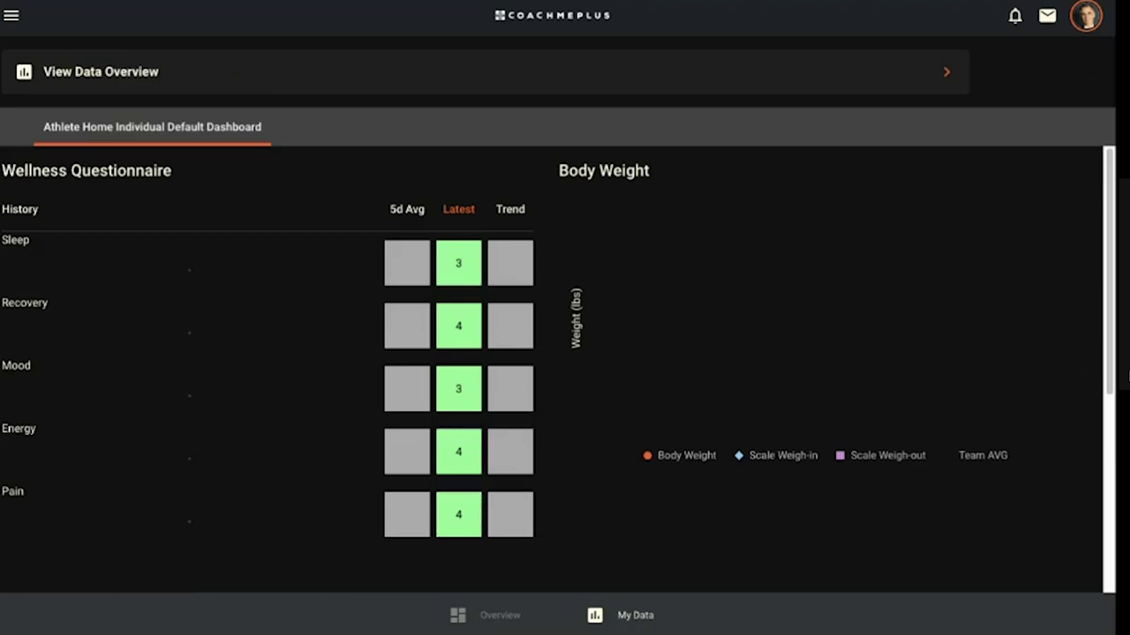
Step: Switch to the Overview home page showing Training and Questionnaire daily goals at 1/1
{"action": "left_click", "coordinate": [487, 615]}
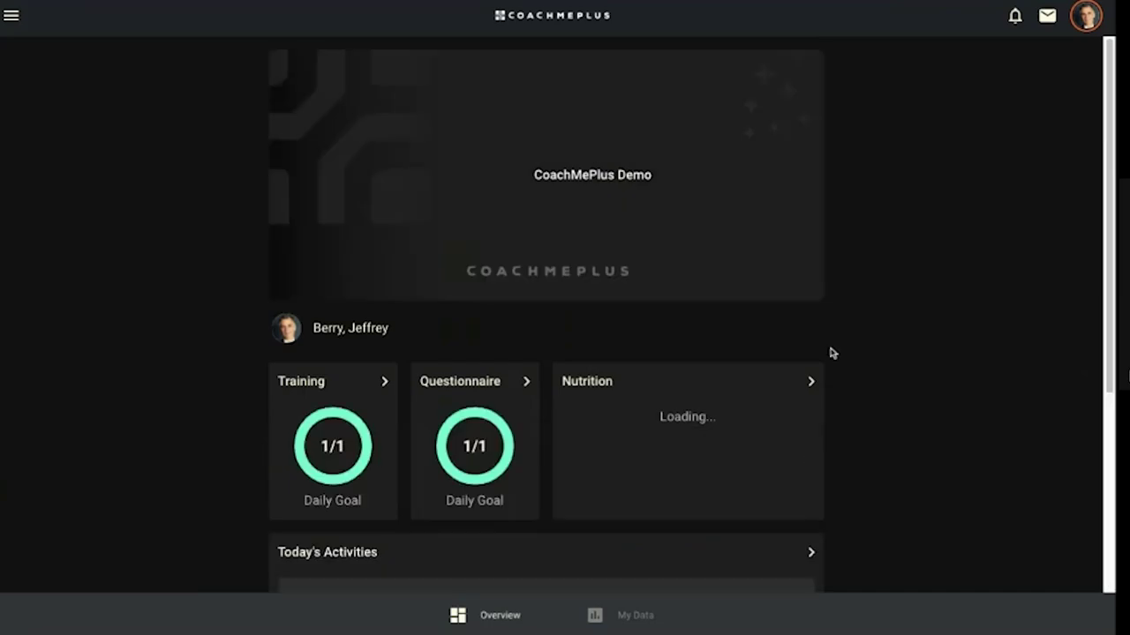
Step: Stop impersonating the athlete via Unimpersonate and expand his Mar 19–Apr 2 training weeks
{"action": "scroll", "coordinate": [829, 353], "scroll_direction": "down", "scroll_amount": 7}
{"action": "scroll", "coordinate": [829, 353], "scroll_direction": "up", "scroll_amount": 7}
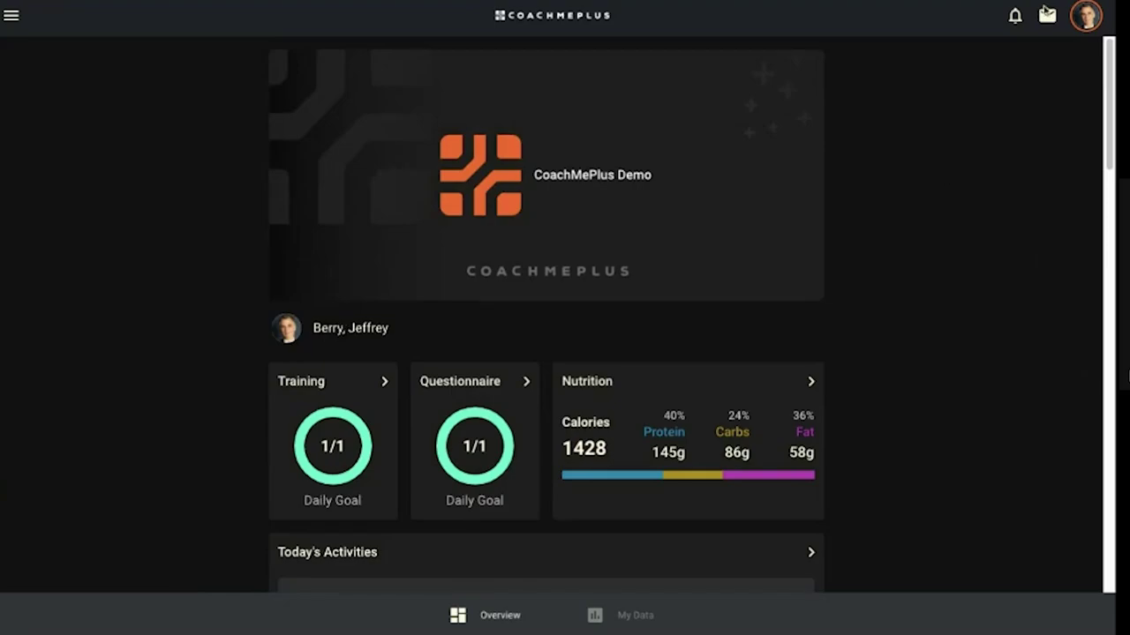
{"action": "left_click", "coordinate": [1085, 15]}
{"action": "left_click", "coordinate": [948, 212]}
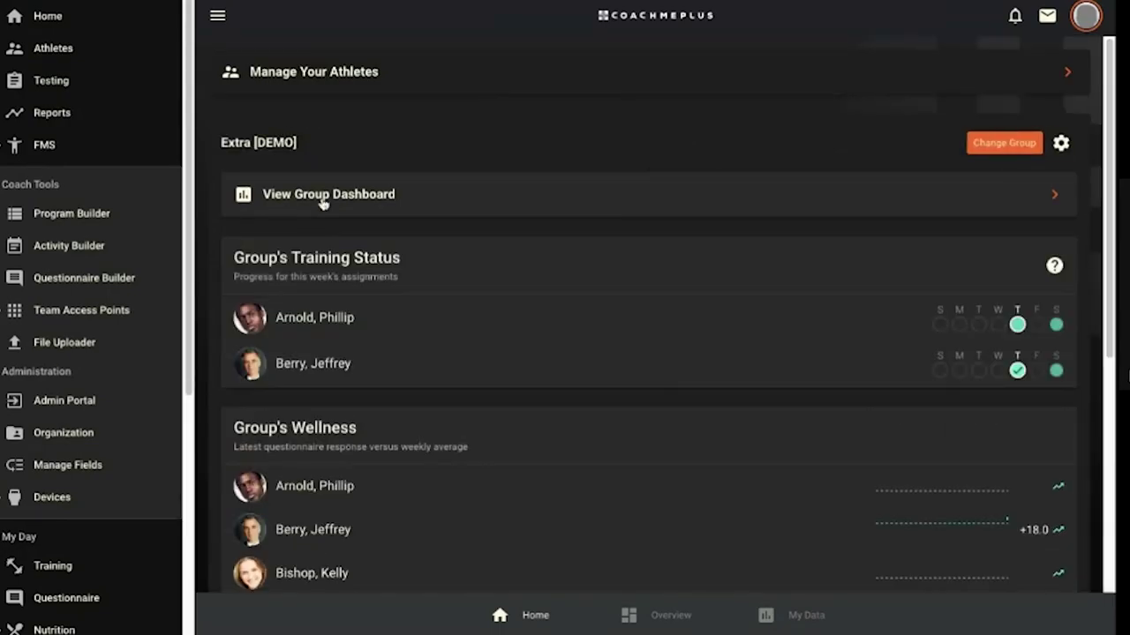
{"action": "left_click", "coordinate": [881, 379]}
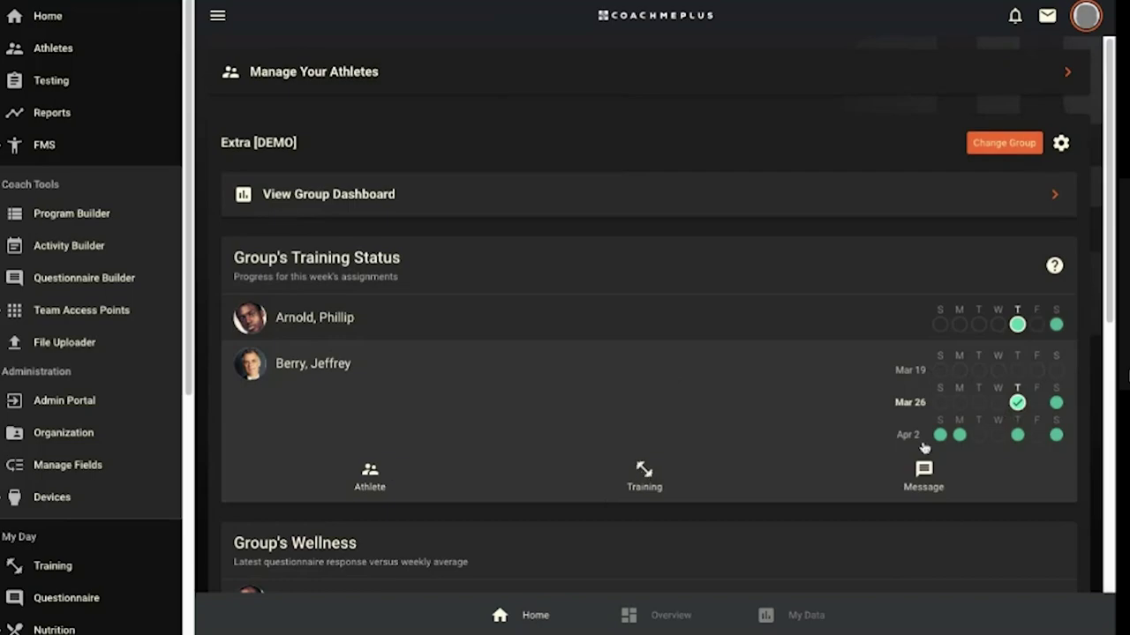
Step: Open the athlete's Mar 30 Completion Report showing Strength Template 97% complete, then return to his profile
{"action": "left_click", "coordinate": [644, 475]}
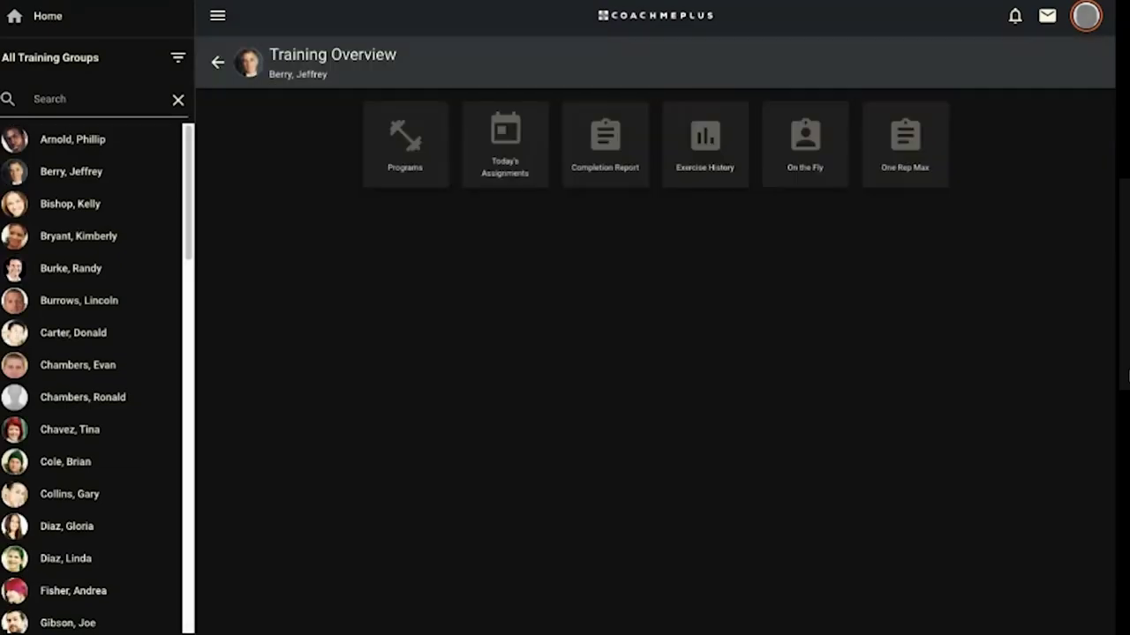
{"action": "left_click", "coordinate": [581, 157]}
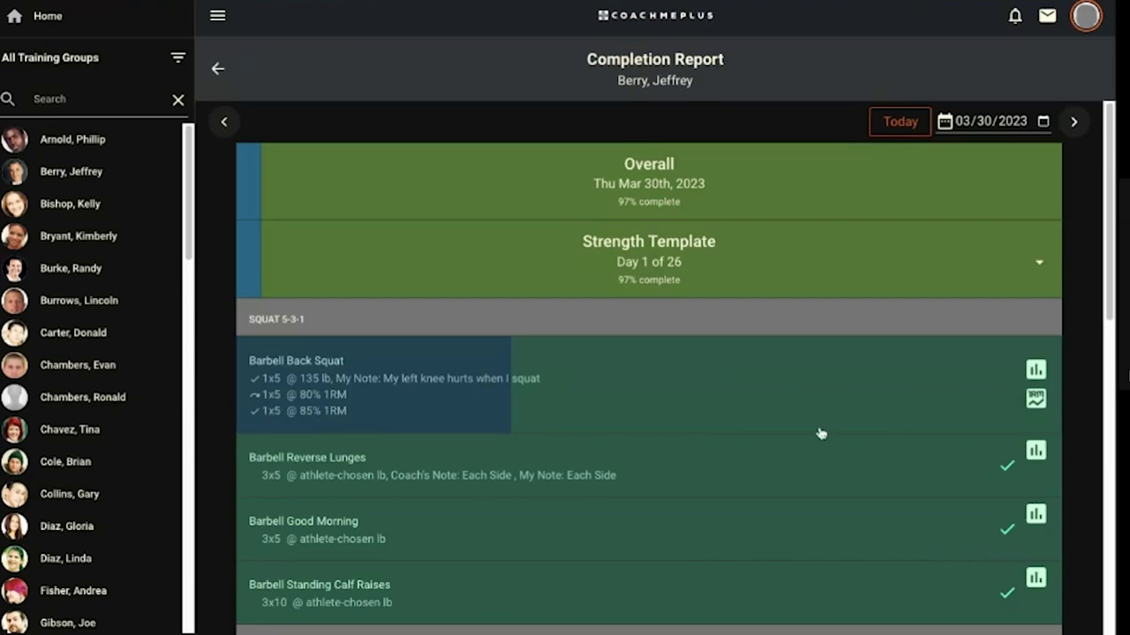
{"action": "scroll", "coordinate": [580, 177], "scroll_direction": "down", "scroll_amount": 3}
{"action": "scroll", "coordinate": [580, 176], "scroll_direction": "up", "scroll_amount": 3}
{"action": "left_click", "coordinate": [218, 67]}
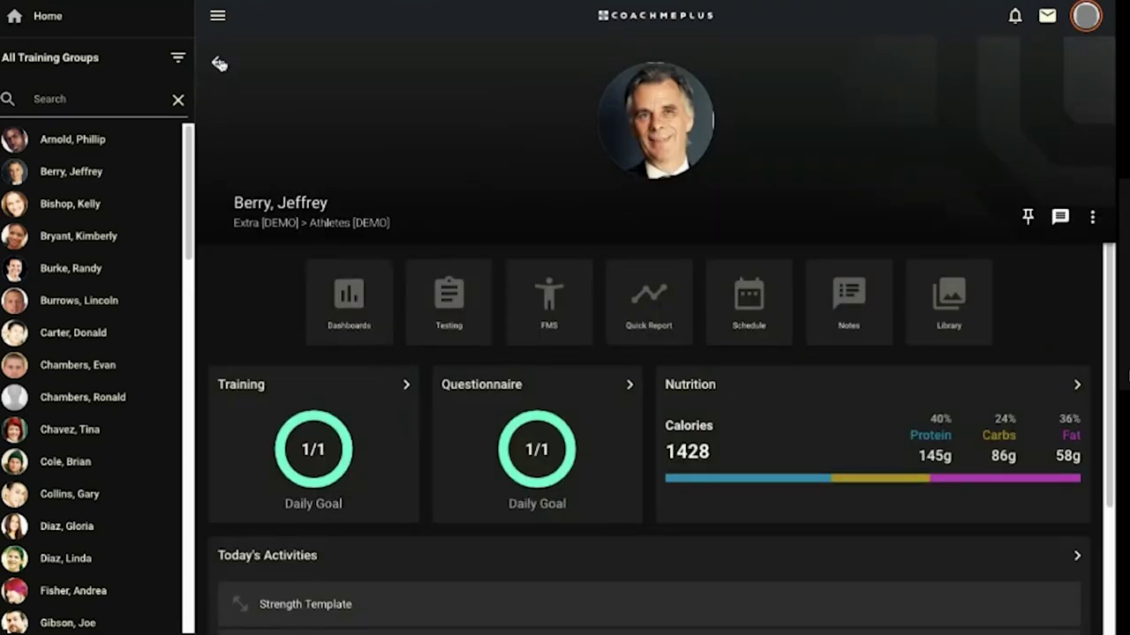
Step: Back on the Extra [DEMO] home page, check the +18.0 wellness change and 1428 calories cards
{"action": "scroll", "coordinate": [542, 585], "scroll_direction": "down", "scroll_amount": 2}
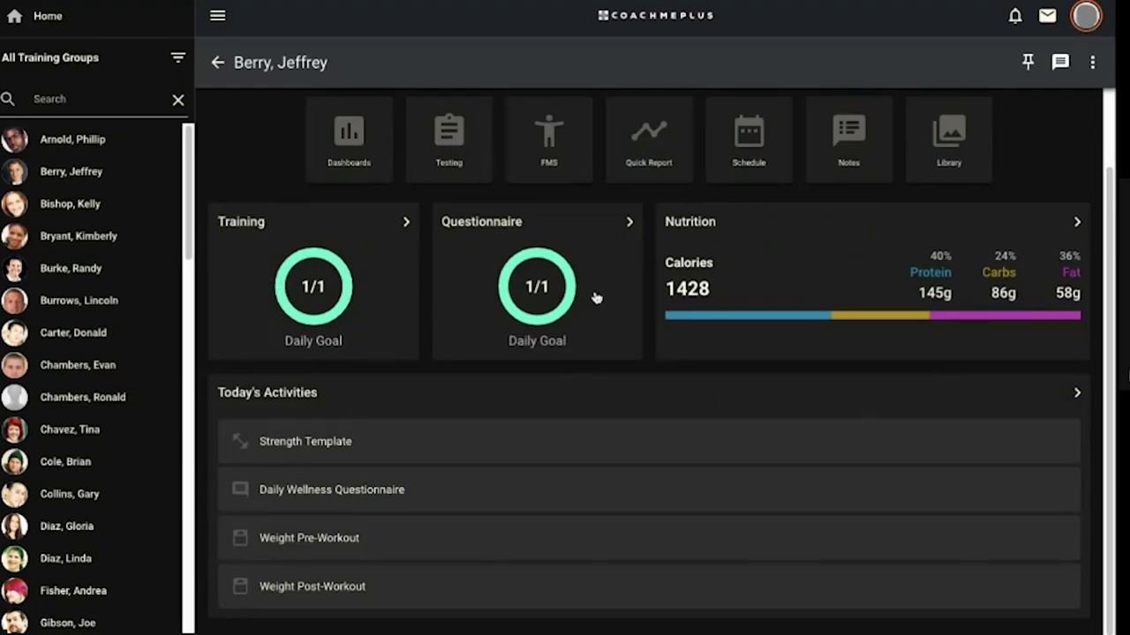
{"action": "left_click", "coordinate": [219, 64]}
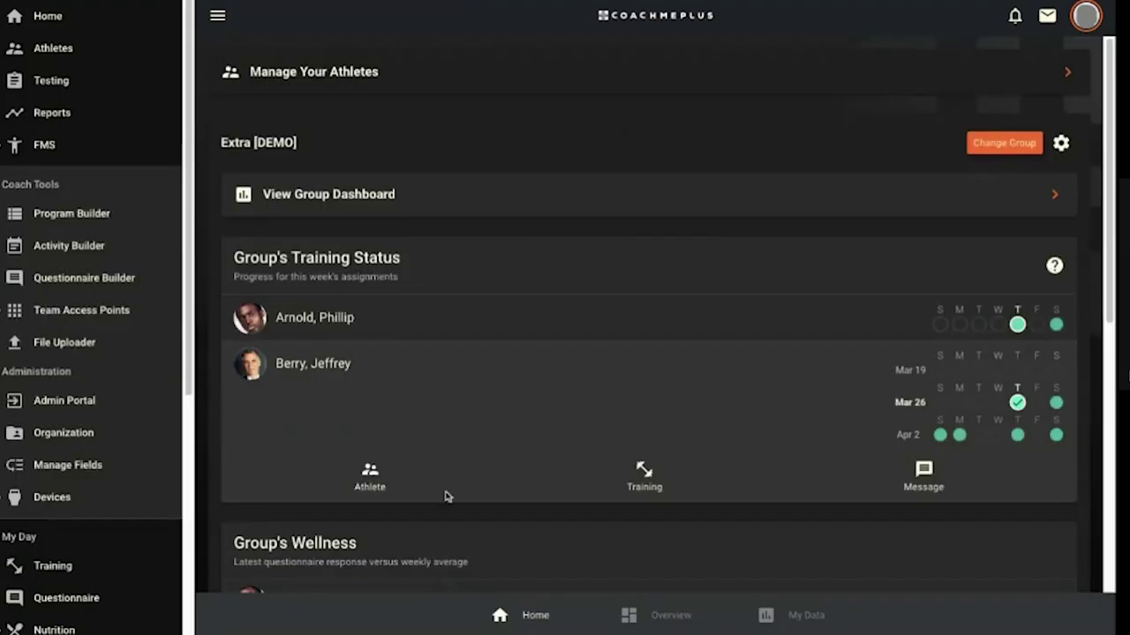
{"action": "scroll", "coordinate": [446, 494], "scroll_direction": "down", "scroll_amount": 4}
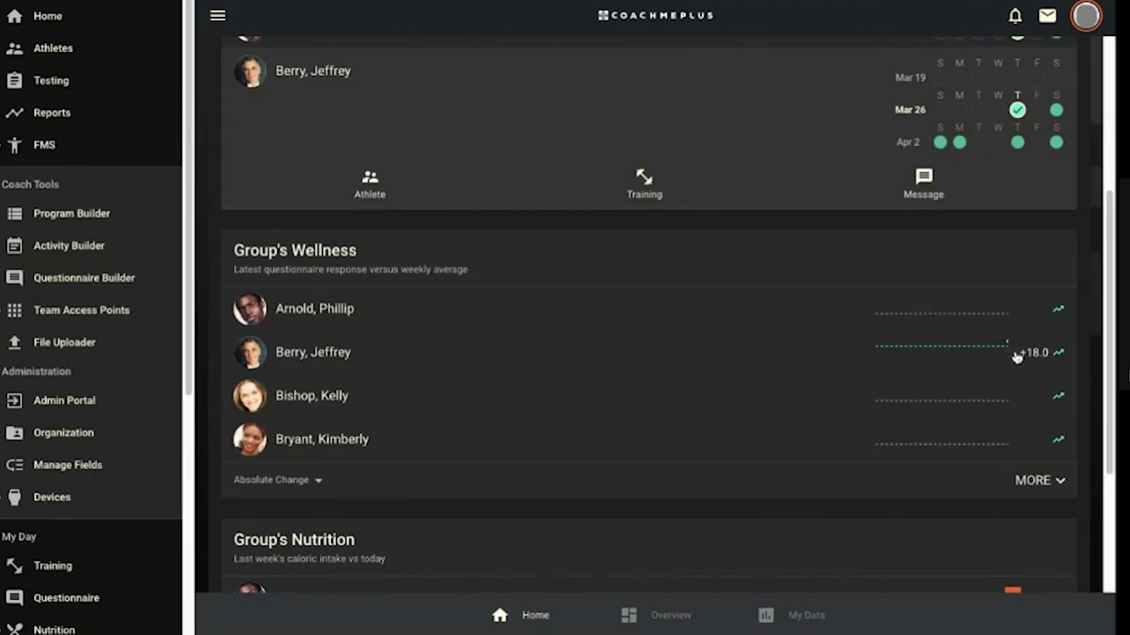
{"action": "scroll", "coordinate": [1032, 360], "scroll_direction": "down", "scroll_amount": 2}
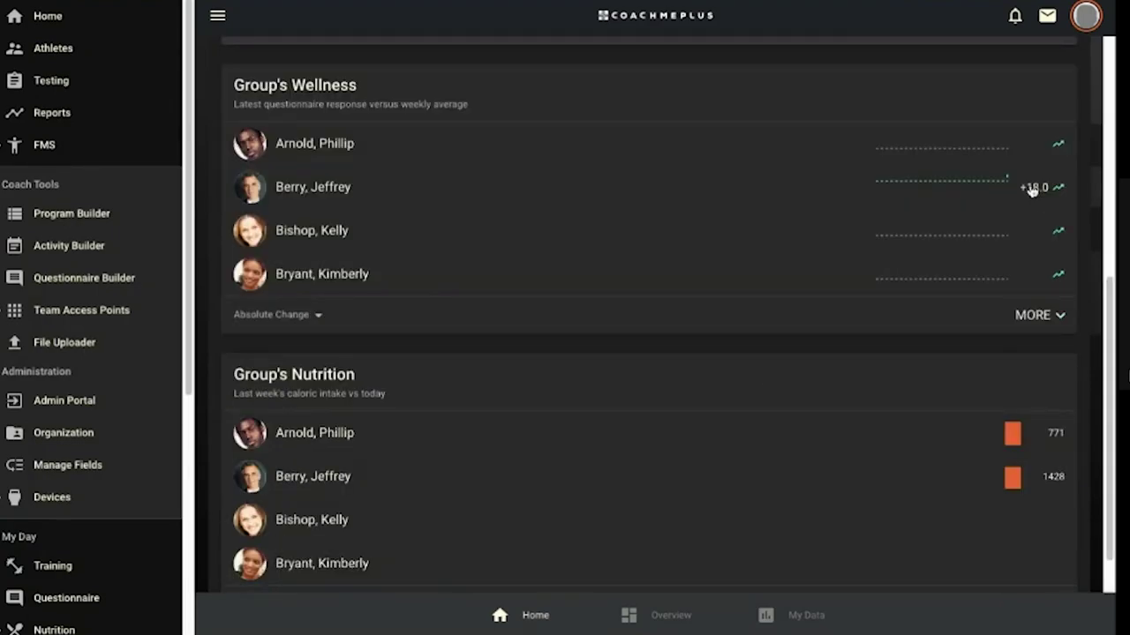
{"action": "scroll", "coordinate": [660, 415], "scroll_direction": "down", "scroll_amount": 1}
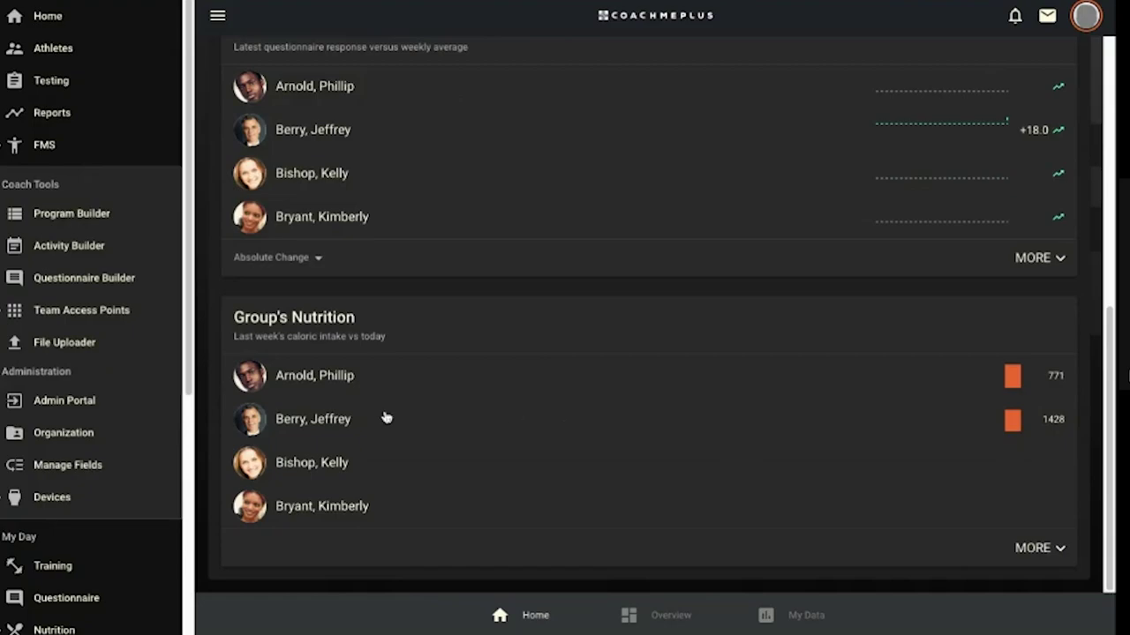
{"action": "scroll", "coordinate": [575, 186], "scroll_direction": "up", "scroll_amount": 5}
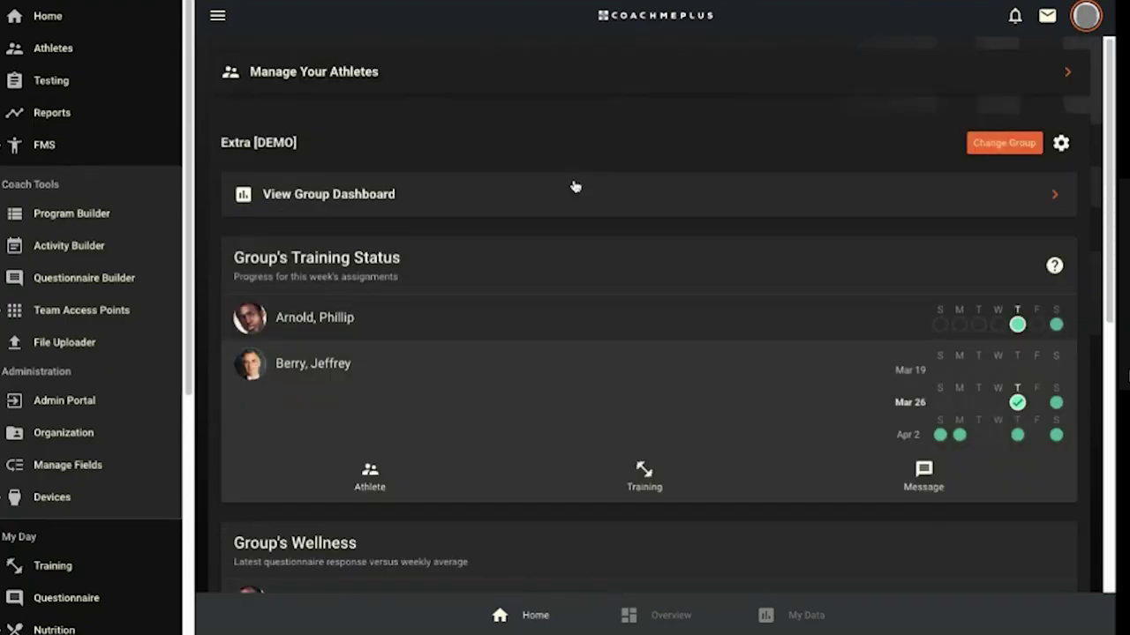
Step: Confirm the coach's received and sent notifications are both empty, then head to the Admin Portal
{"action": "left_click", "coordinate": [1015, 16]}
{"action": "left_click", "coordinate": [859, 296]}
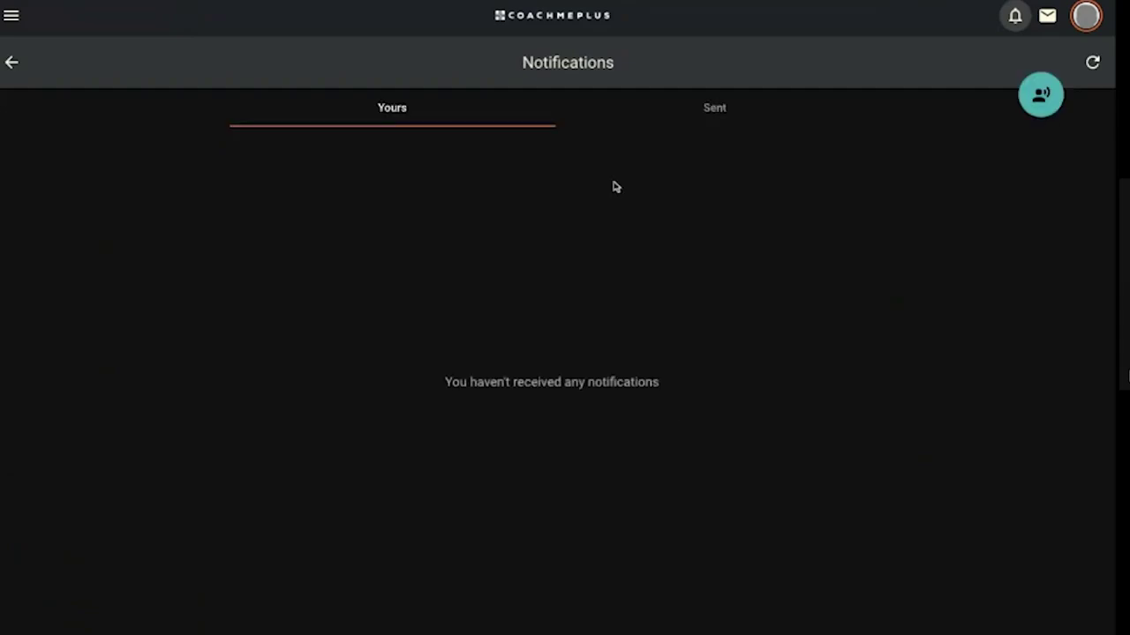
{"action": "left_click", "coordinate": [698, 117]}
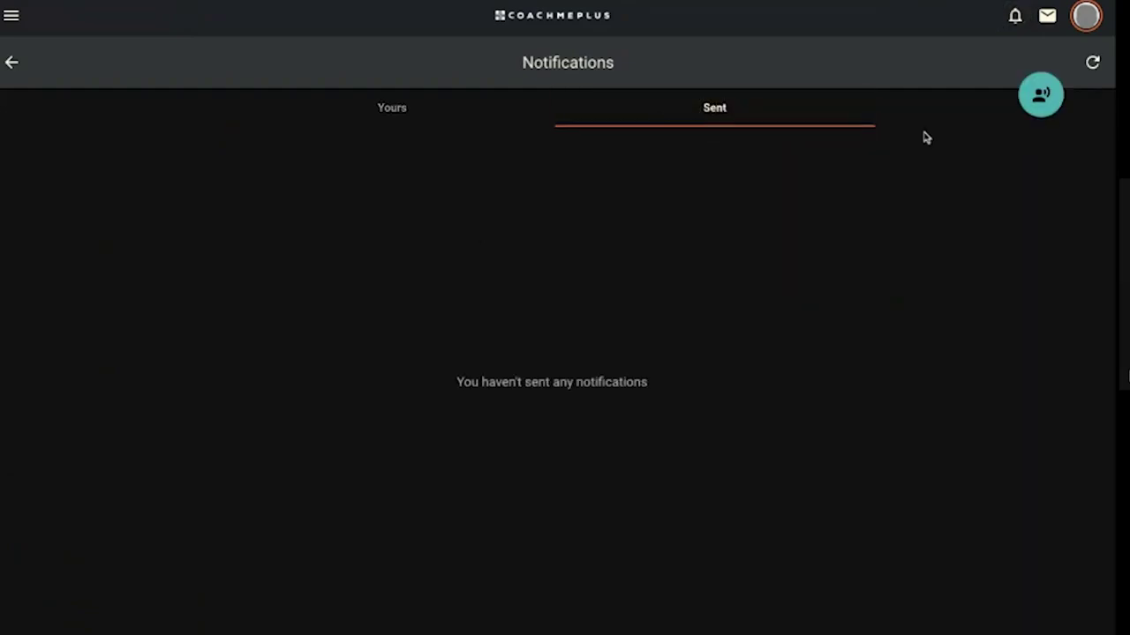
{"action": "left_click", "coordinate": [14, 15]}
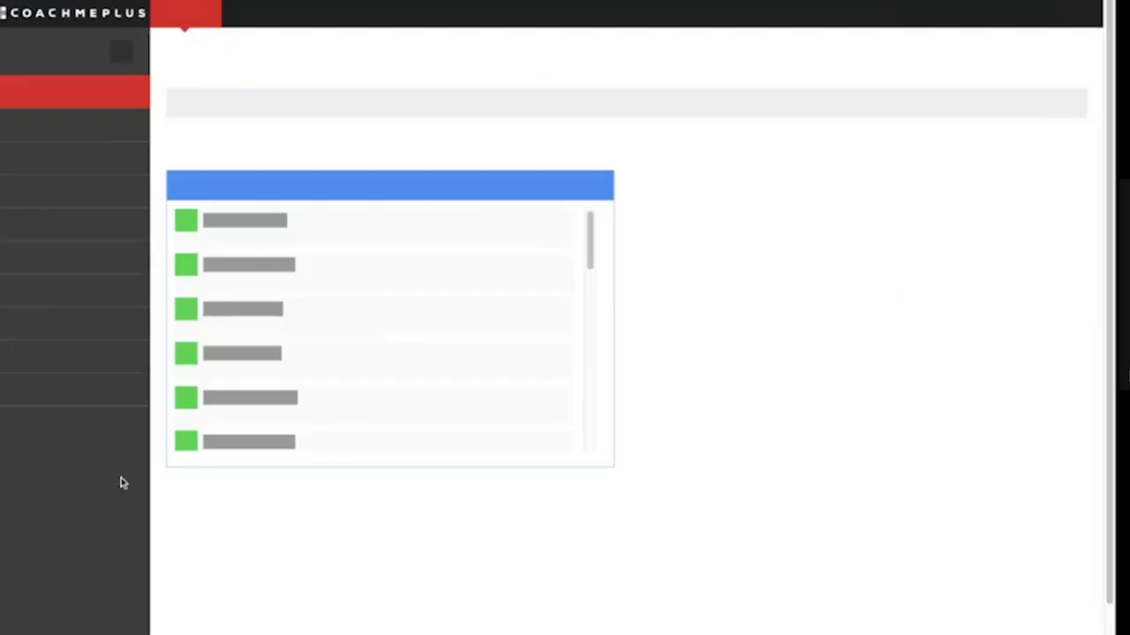
{"action": "left_click", "coordinate": [80, 395]}
Step: Expand Settings and Security in the admin sidebar and browse the Users table of accounts
{"action": "scroll", "coordinate": [69, 432], "scroll_direction": "down", "scroll_amount": 2}
{"action": "left_click", "coordinate": [40, 523]}
{"action": "scroll", "coordinate": [47, 530], "scroll_direction": "down", "scroll_amount": 3}
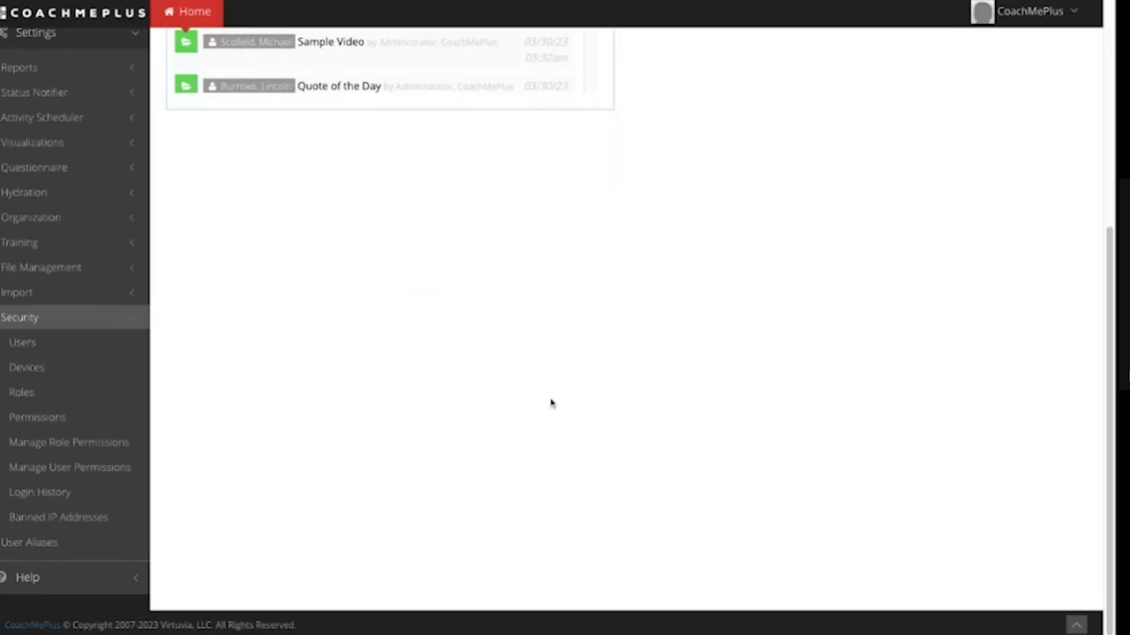
{"action": "scroll", "coordinate": [551, 404], "scroll_direction": "down", "scroll_amount": 5}
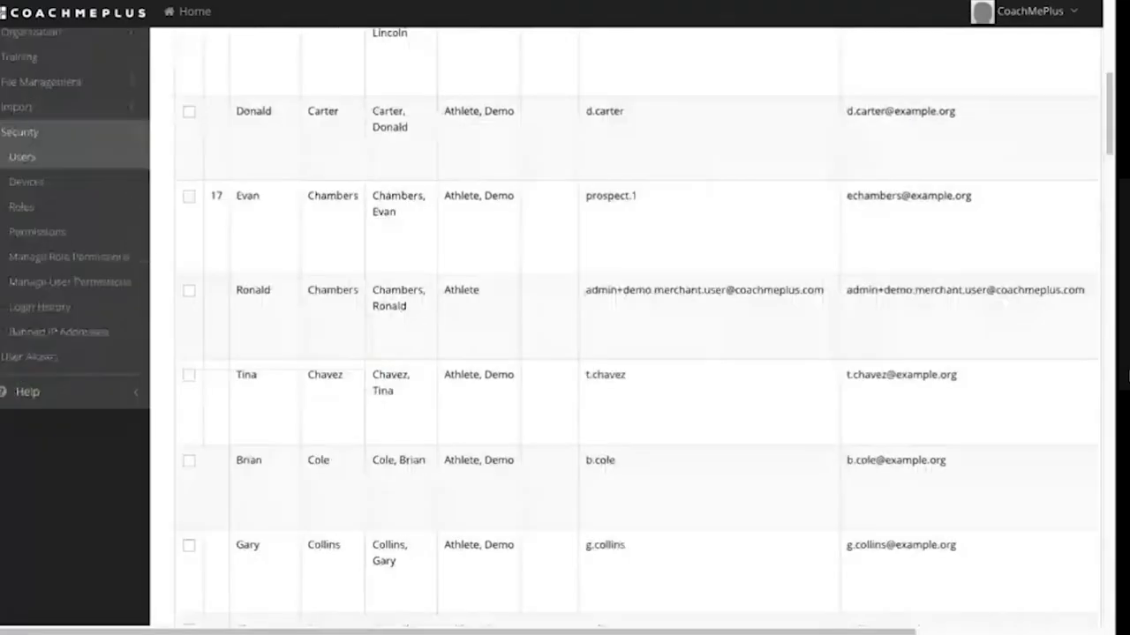
{"action": "scroll", "coordinate": [624, 329], "scroll_direction": "down", "scroll_amount": 3}
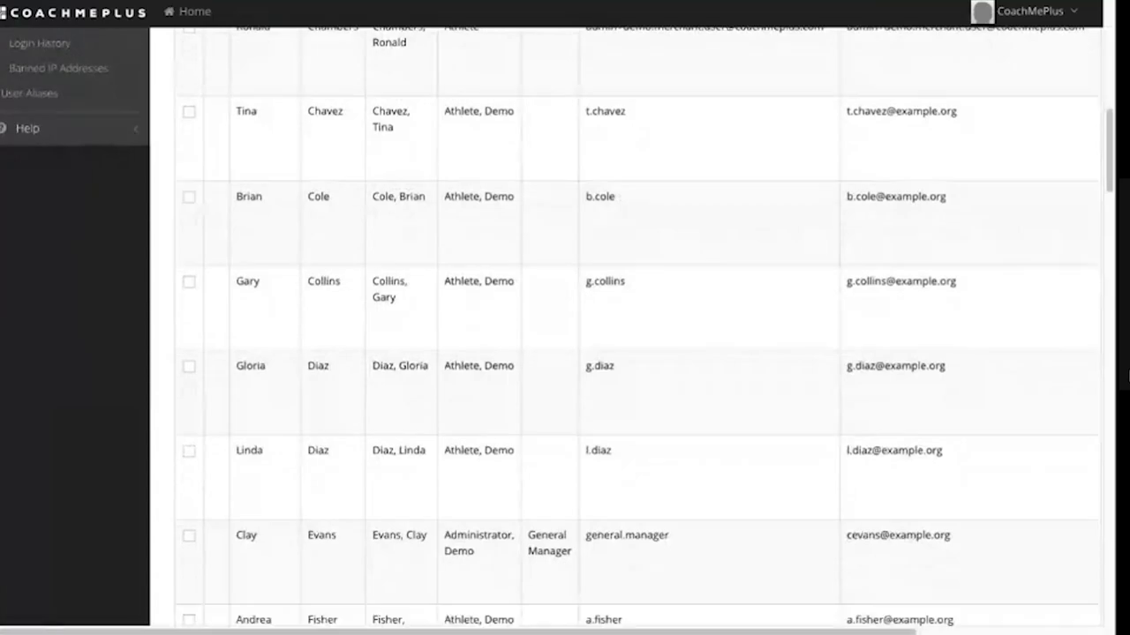
{"action": "scroll", "coordinate": [624, 329], "scroll_direction": "up", "scroll_amount": 1}
{"action": "scroll", "coordinate": [624, 328], "scroll_direction": "down", "scroll_amount": 2}
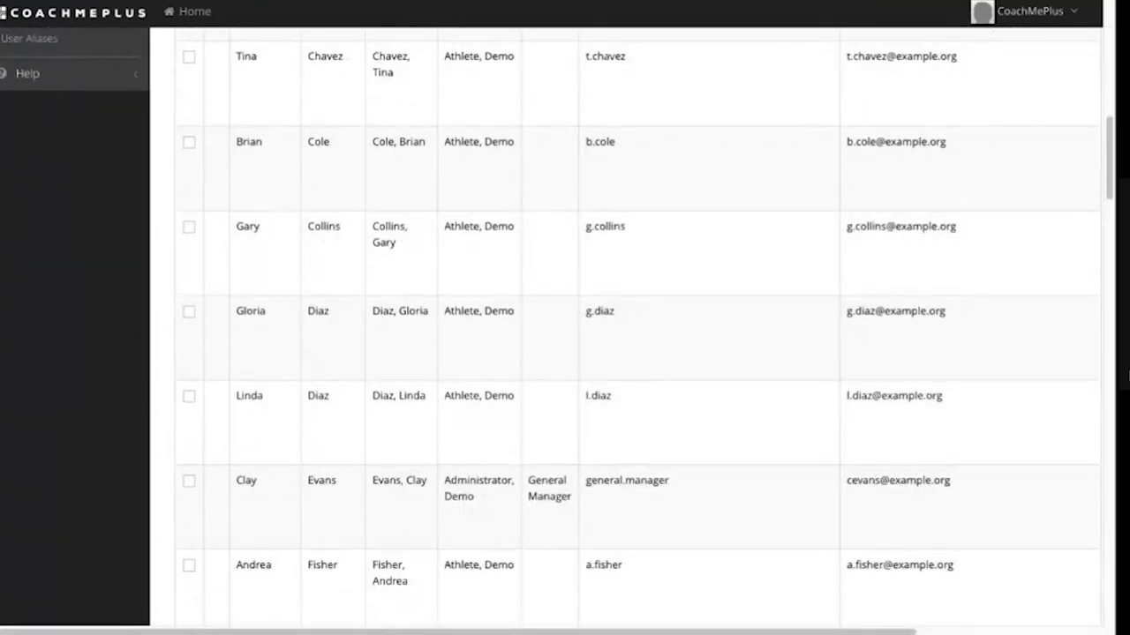
{"action": "scroll", "coordinate": [774, 550], "scroll_direction": "right", "scroll_amount": 5}
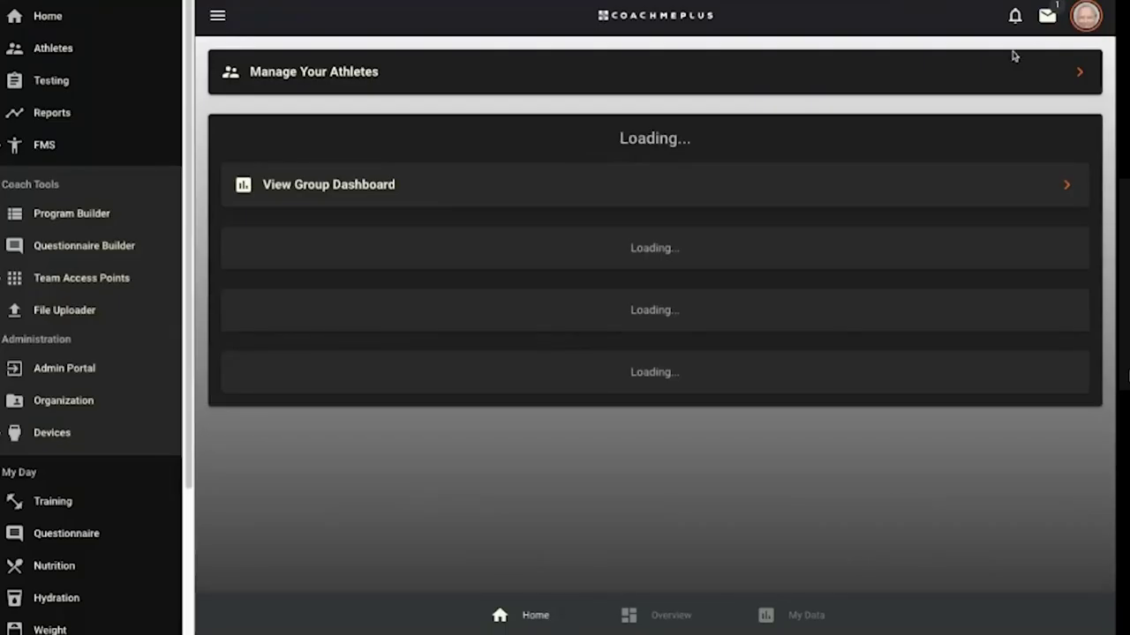
{"action": "left_click", "coordinate": [1016, 17]}
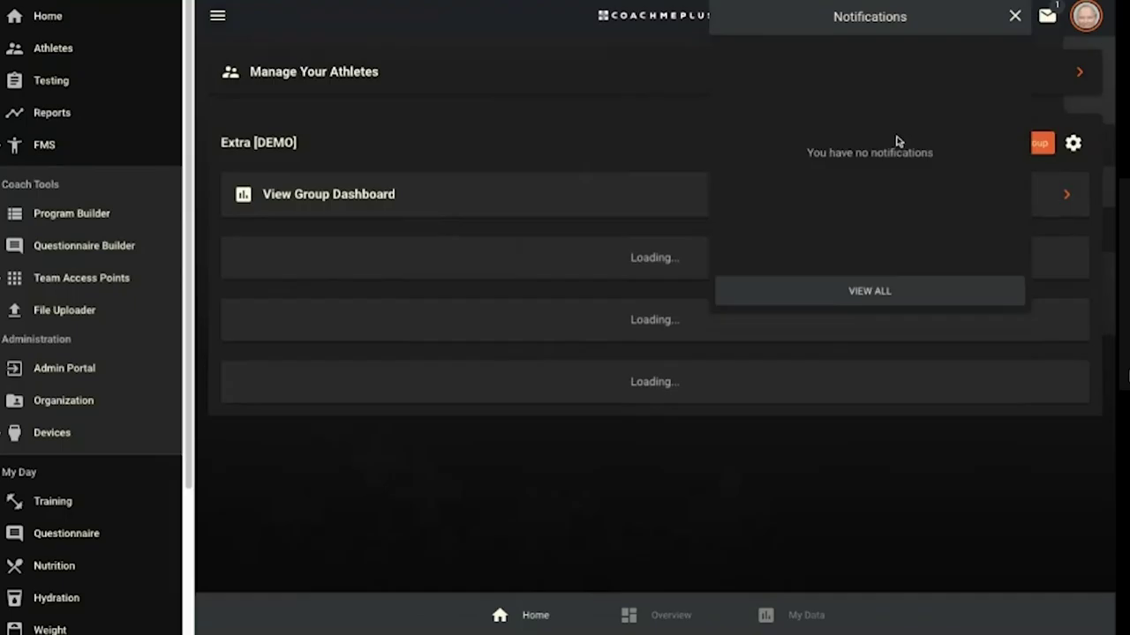
Step: Expand both sent Daily Schedule Posted notifications to see each athlete recipient's view time
{"action": "left_click", "coordinate": [832, 294]}
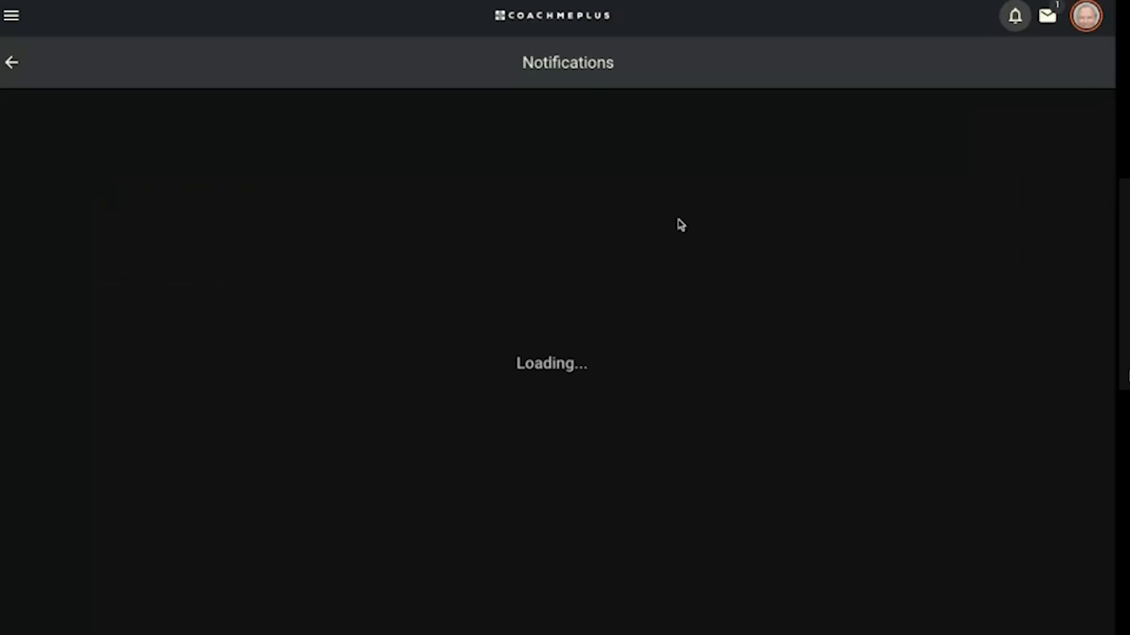
{"action": "left_click", "coordinate": [694, 107]}
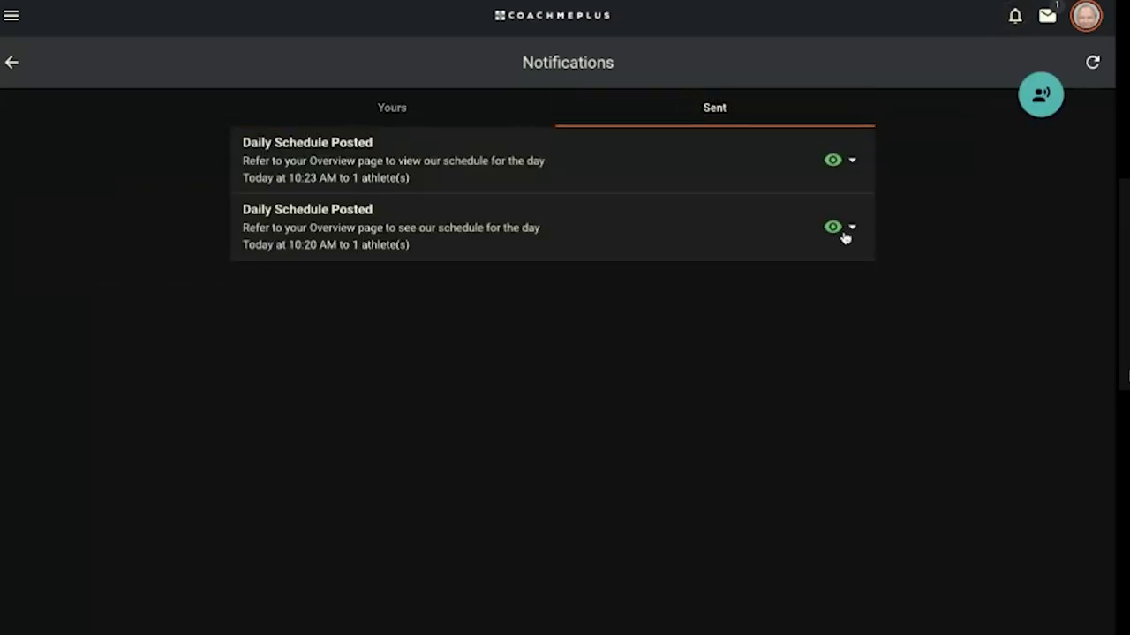
{"action": "left_click", "coordinate": [847, 232]}
{"action": "left_click", "coordinate": [637, 187]}
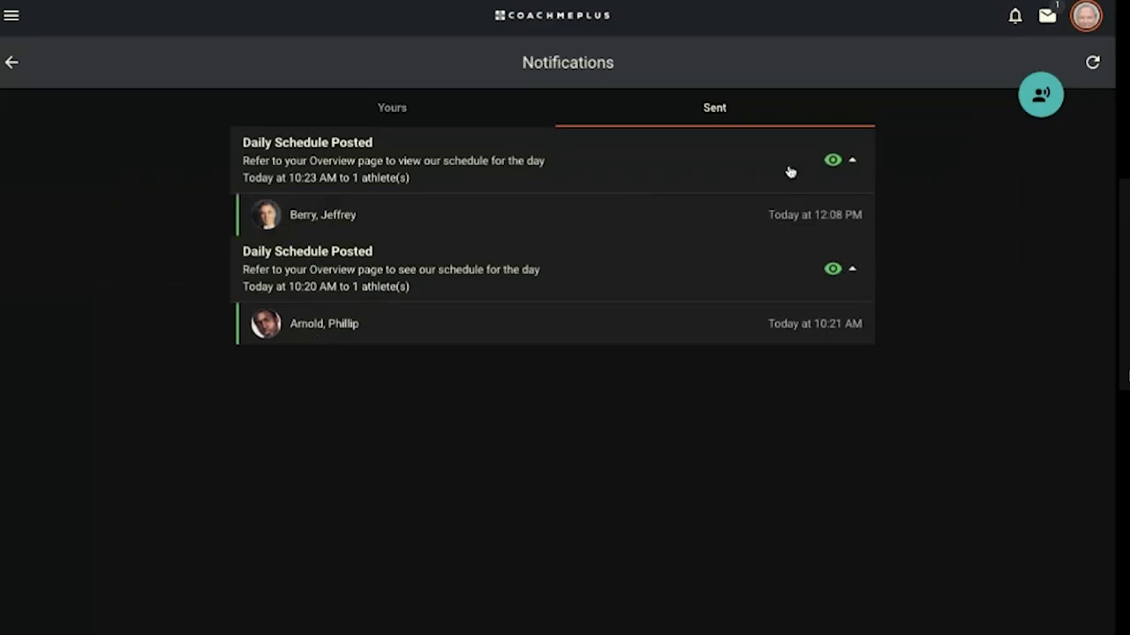